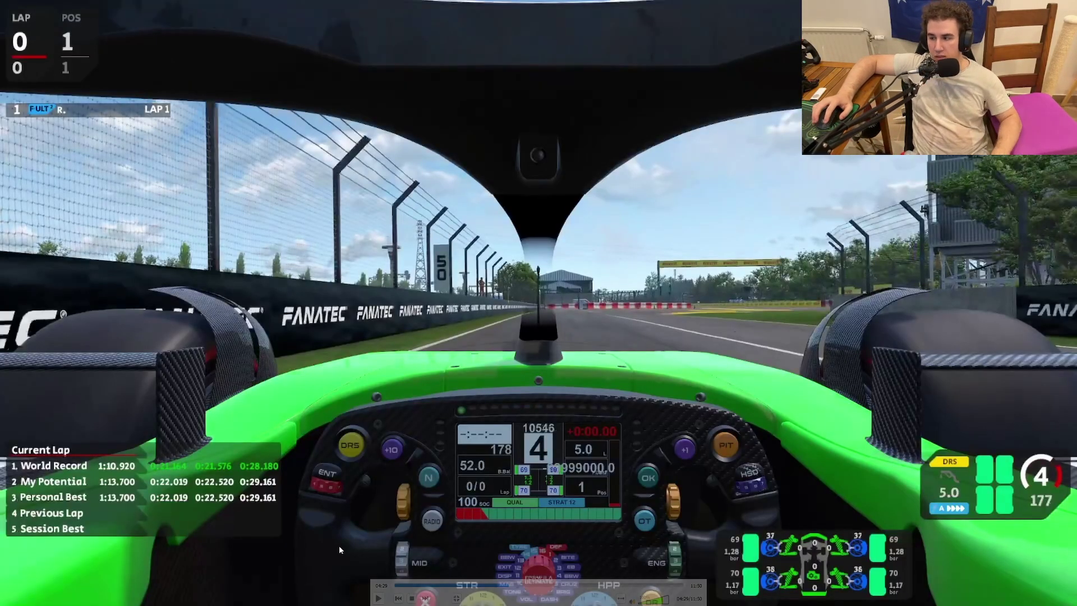
- Play the onboard lap footage, then pause and rewind it from 04:42 to 04:26
left_click(377, 598)
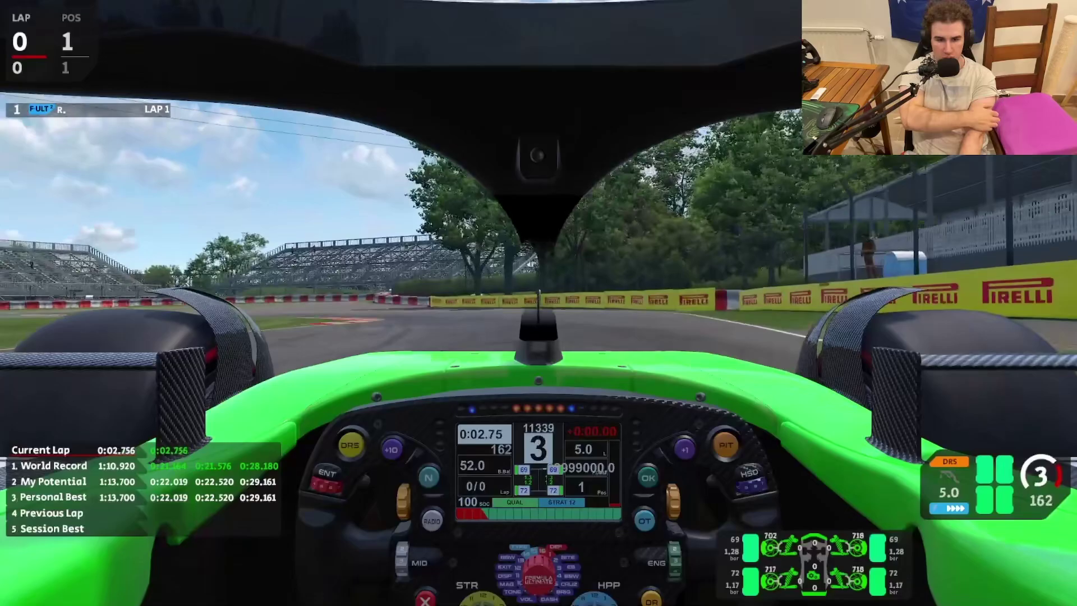
mouse_move(185, 443)
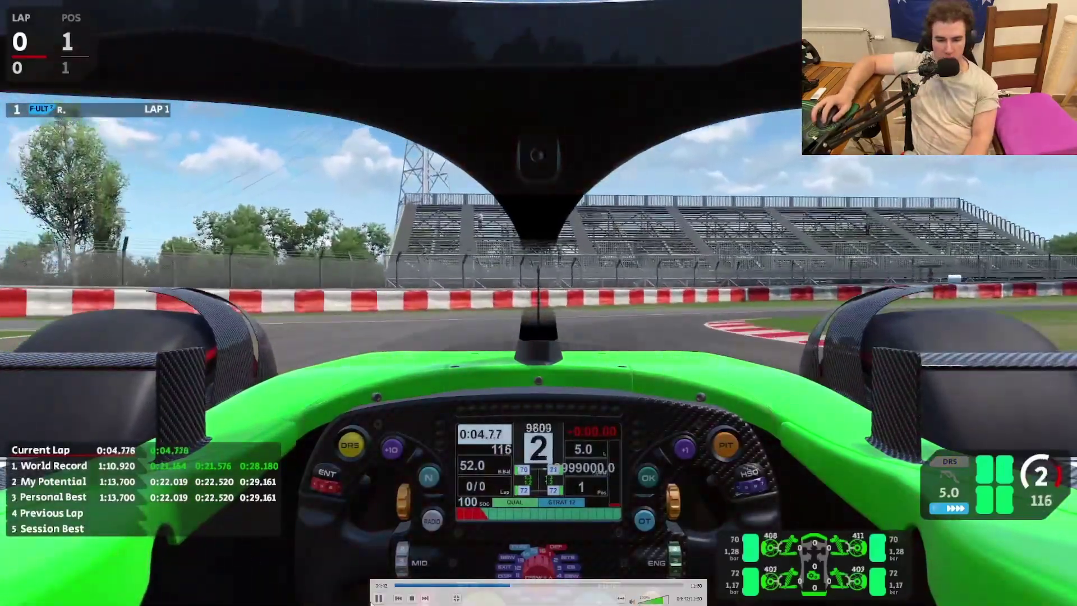
left_click(378, 598)
left_click_drag(511, 587, 505, 590)
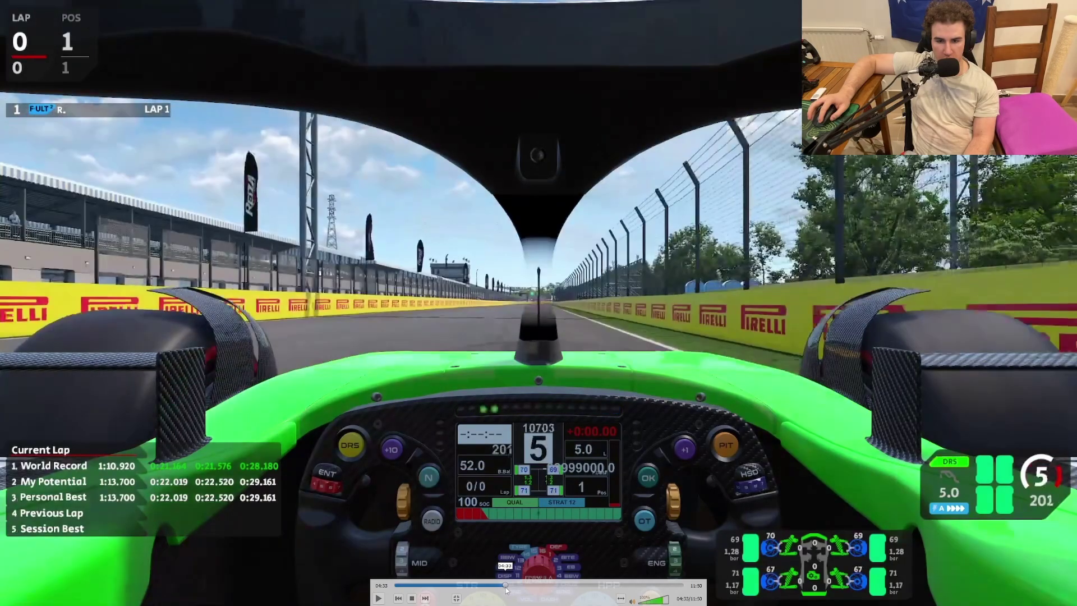
- Replay the first corners, pausing at 320 on the straight and at corner entry, then resume
left_click(379, 598)
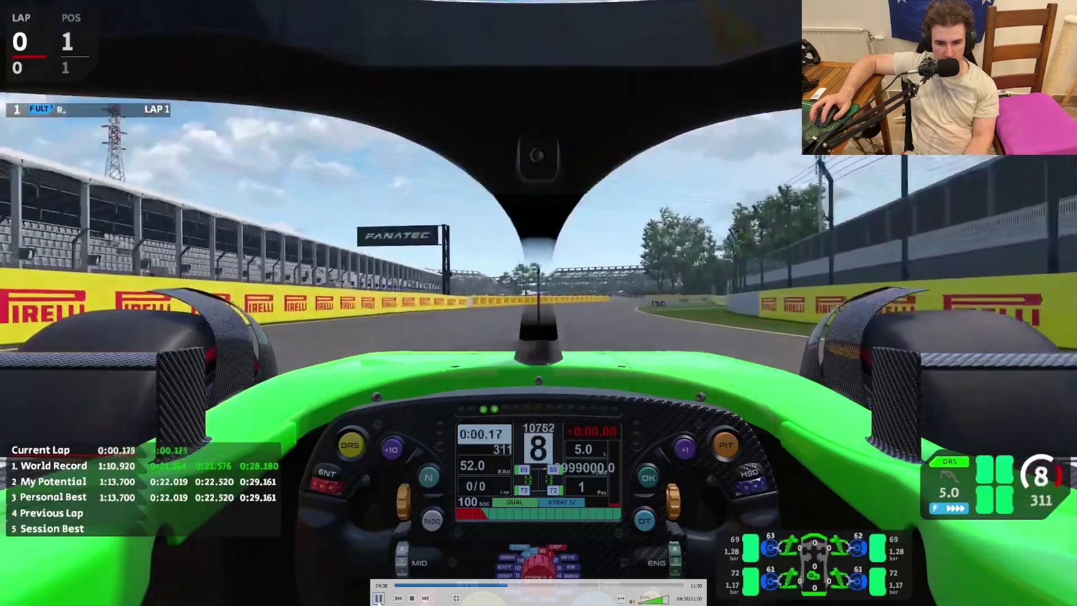
left_click(379, 598)
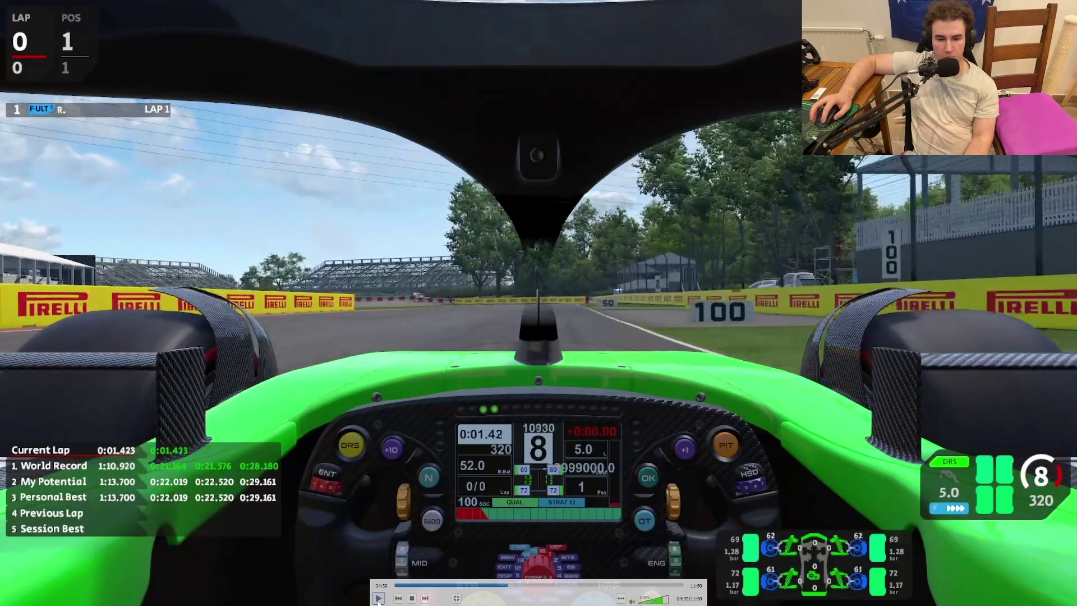
left_click(378, 598)
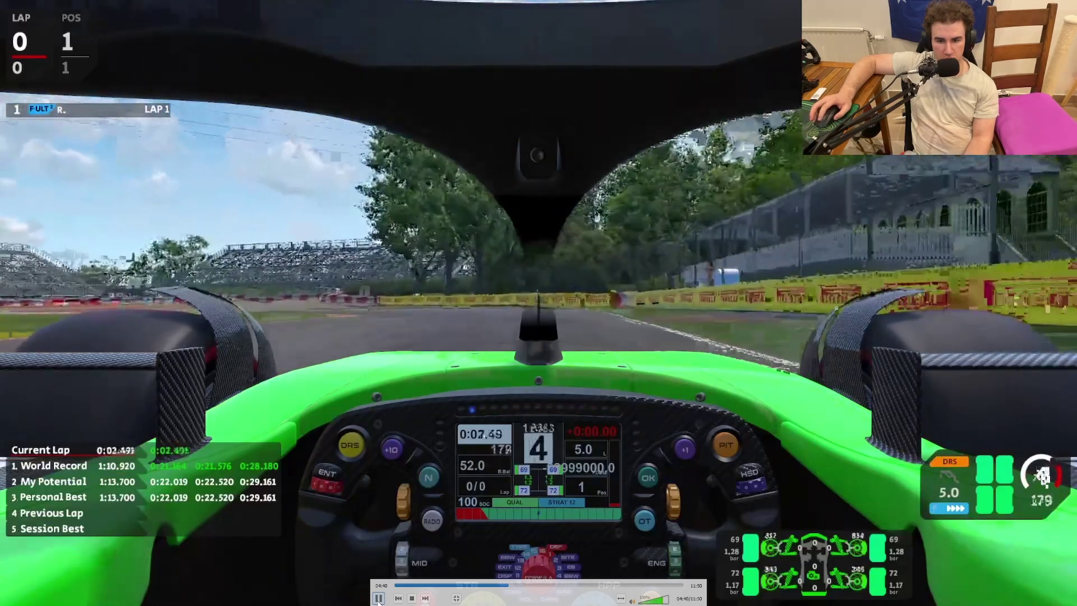
left_click(378, 598)
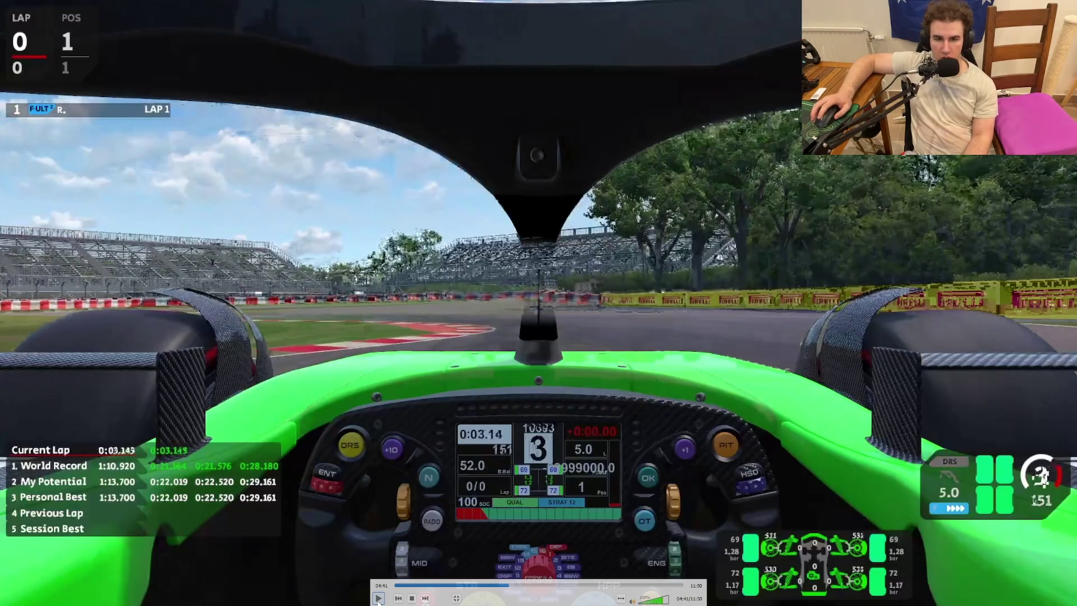
left_click(379, 598)
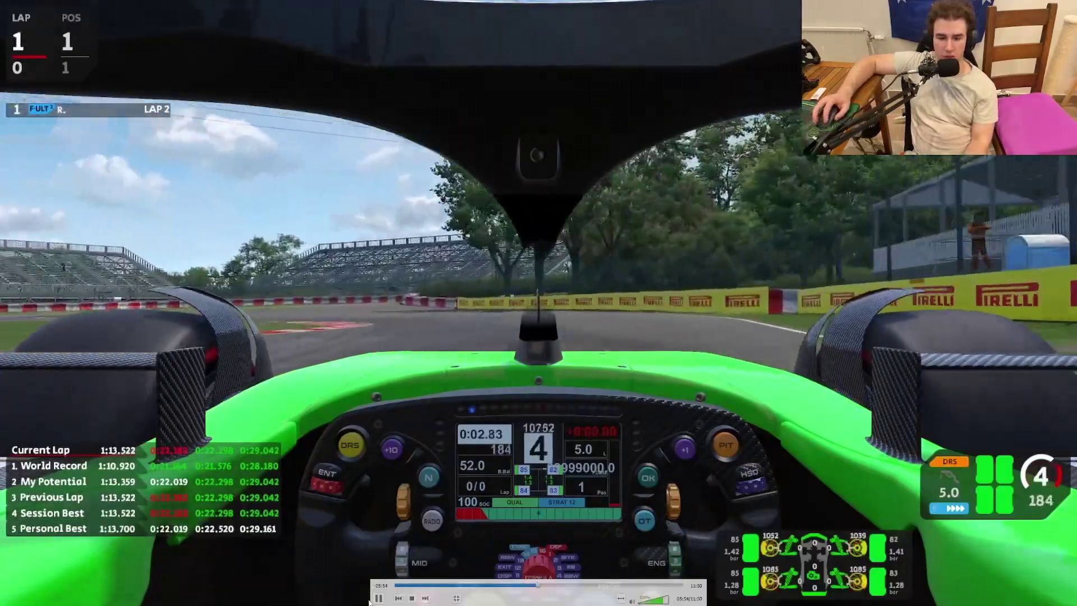
- Pause the footage early in lap 2 and bring the MoTeC i2 Pro window forward
left_click(379, 597)
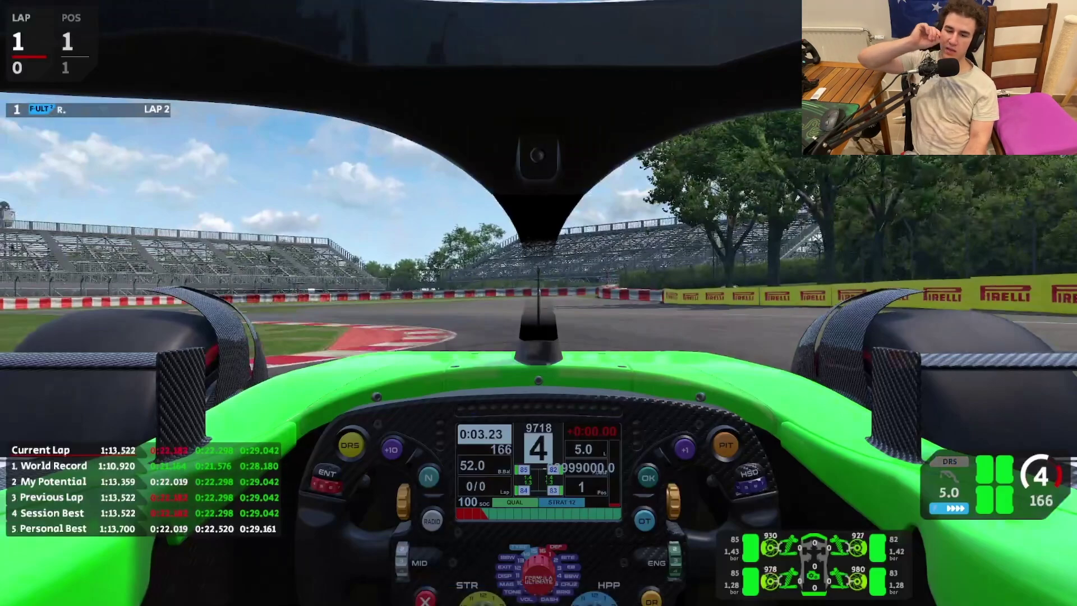
mouse_move(427, 464)
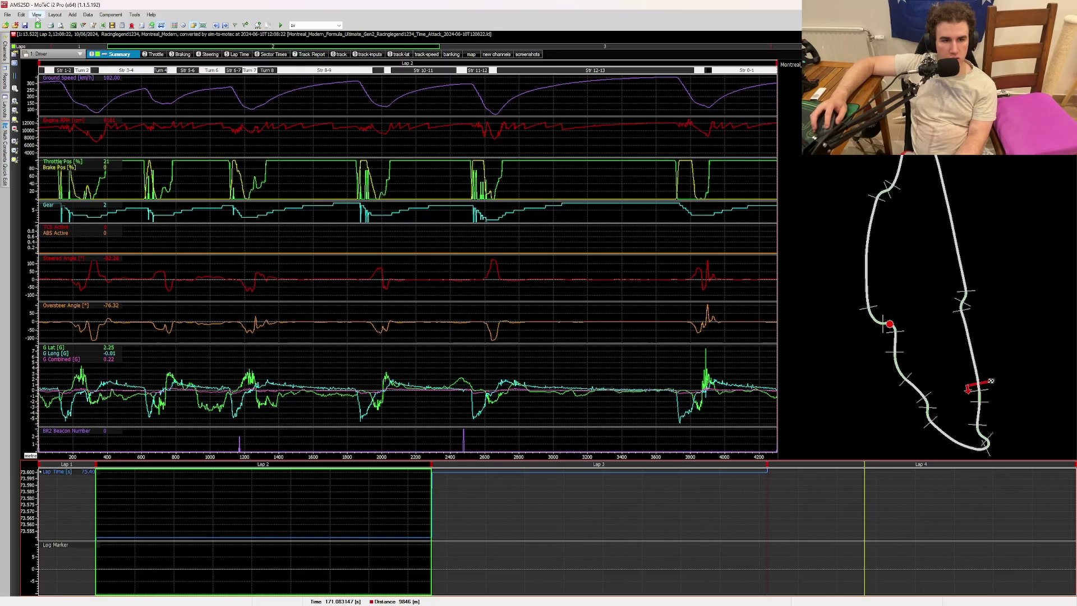
left_click(37, 15)
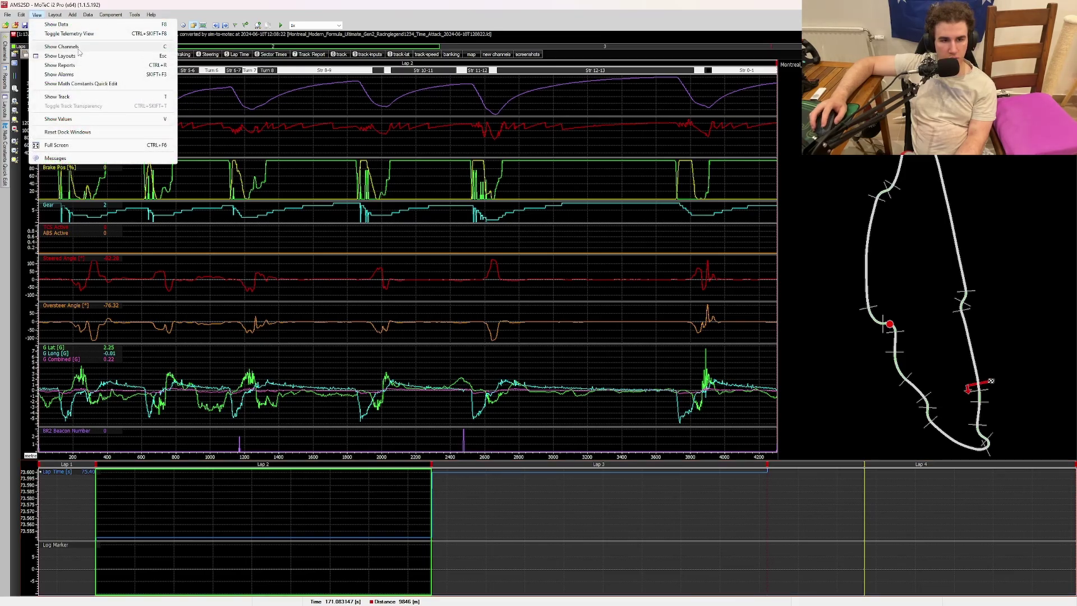
left_click(73, 26)
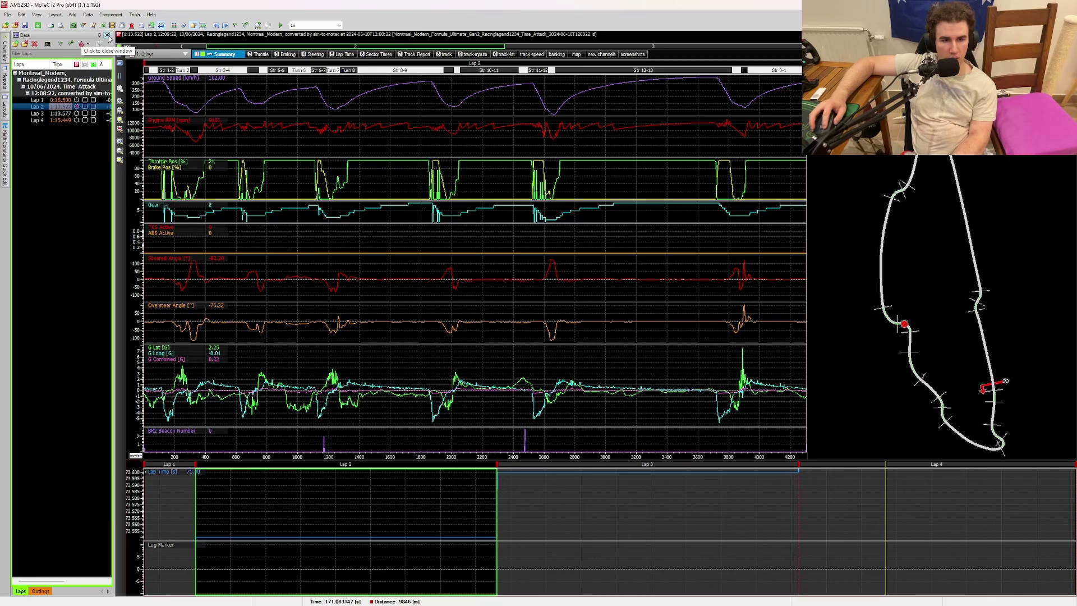
left_click(107, 35)
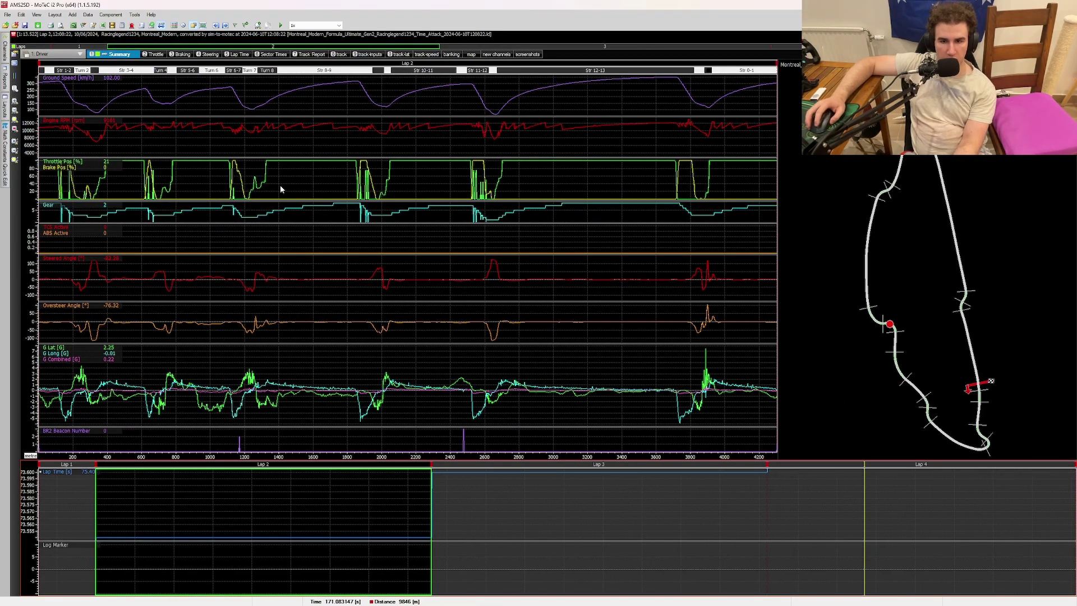
- Scrub the Summary cursor from the first braking point through the opening and mid-lap corners, then view Throttle
mouse_move(142, 203)
left_mouse_down()
mouse_move(154, 191)
mouse_move(132, 187)
mouse_move(147, 186)
left_mouse_up()
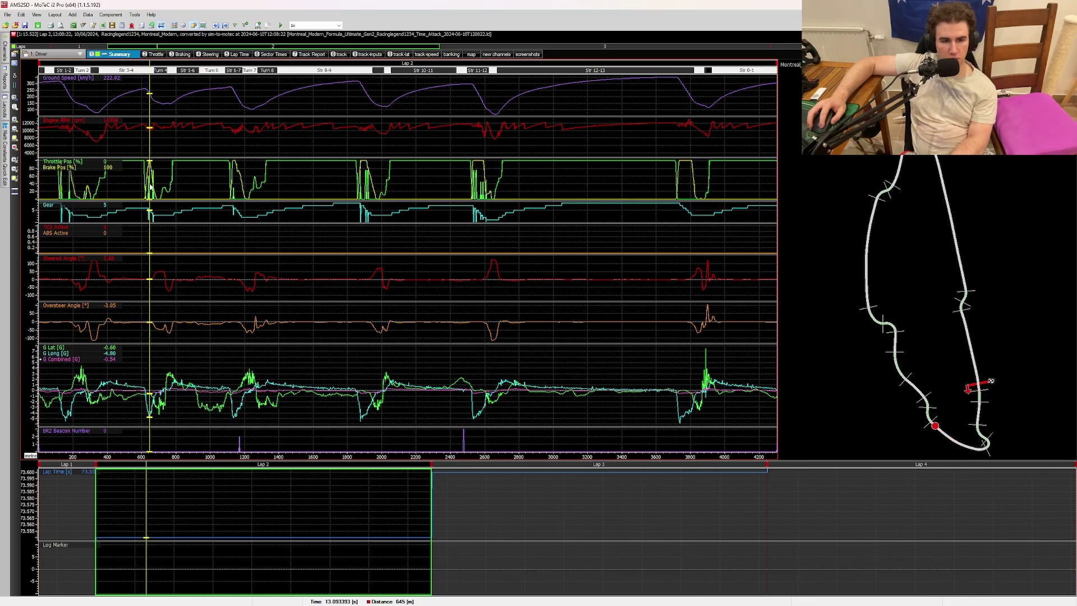
left_click_drag(151, 187, 262, 175)
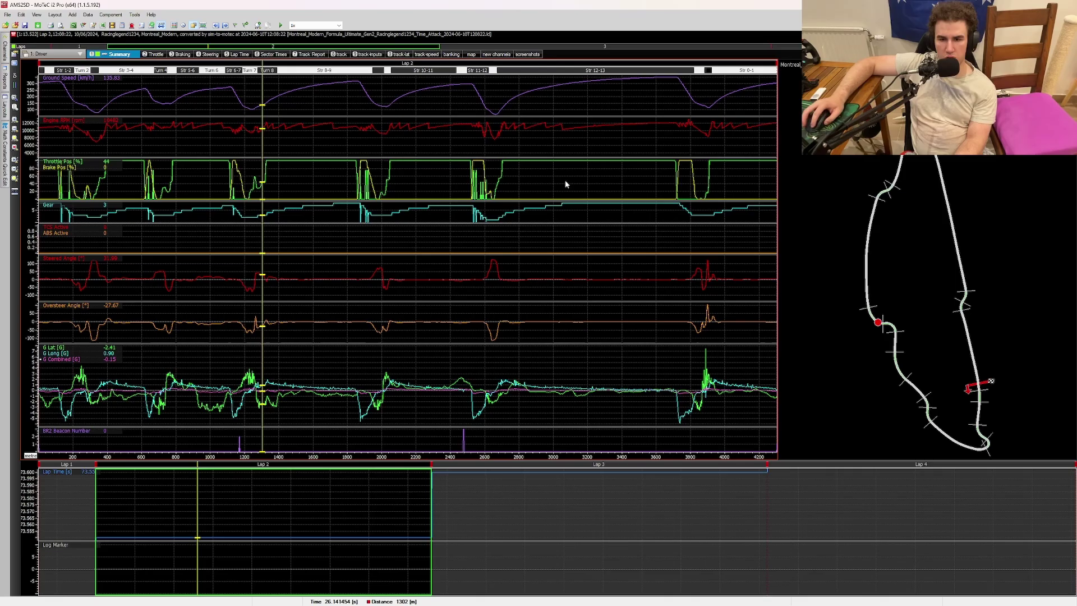
left_click_drag(485, 181, 248, 196)
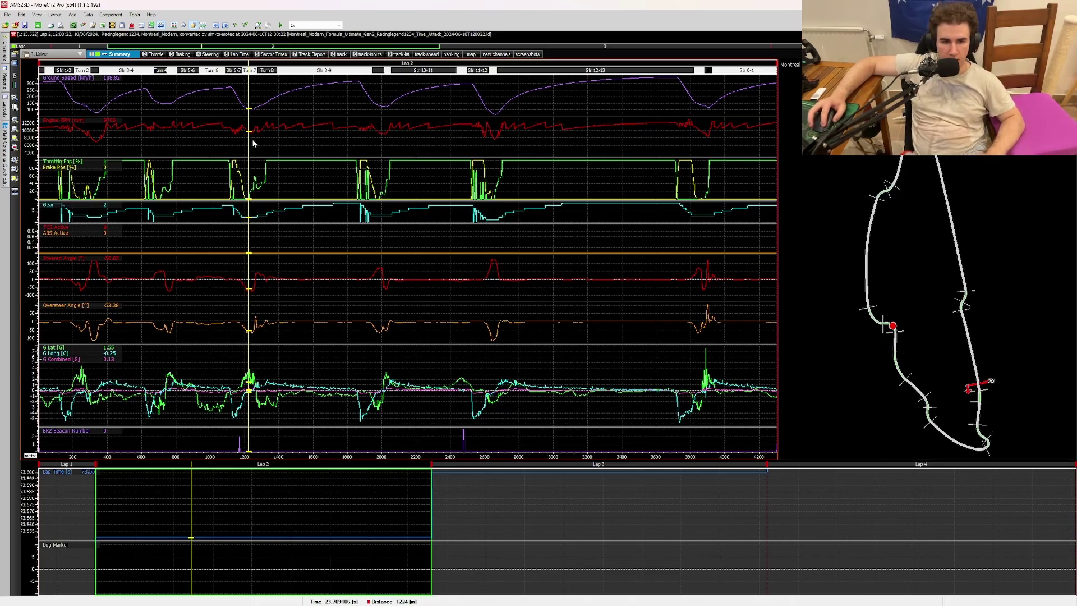
left_click_drag(252, 143, 396, 143)
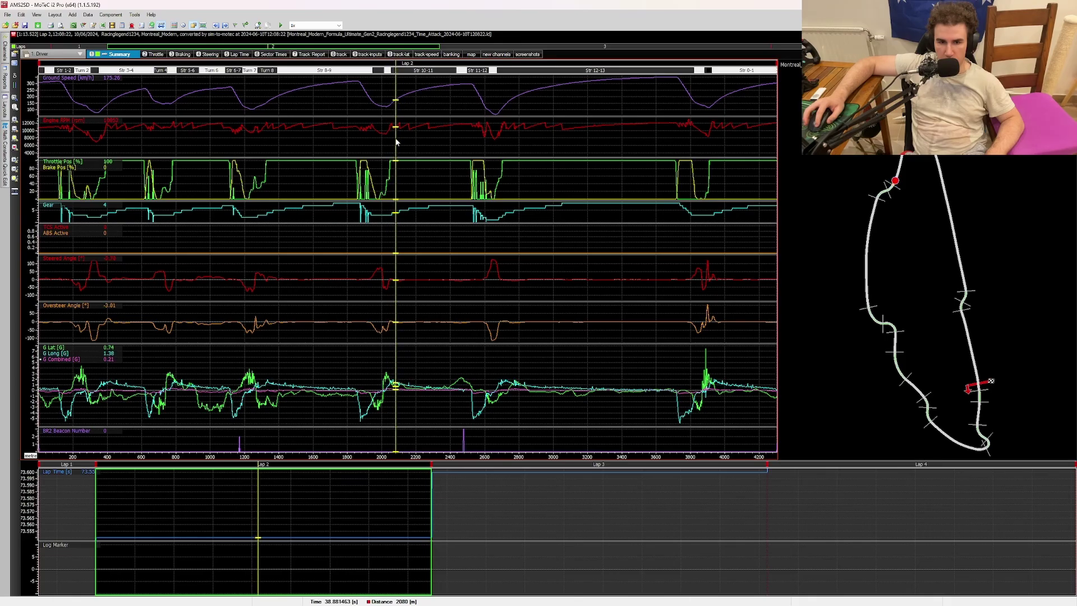
left_click(159, 56)
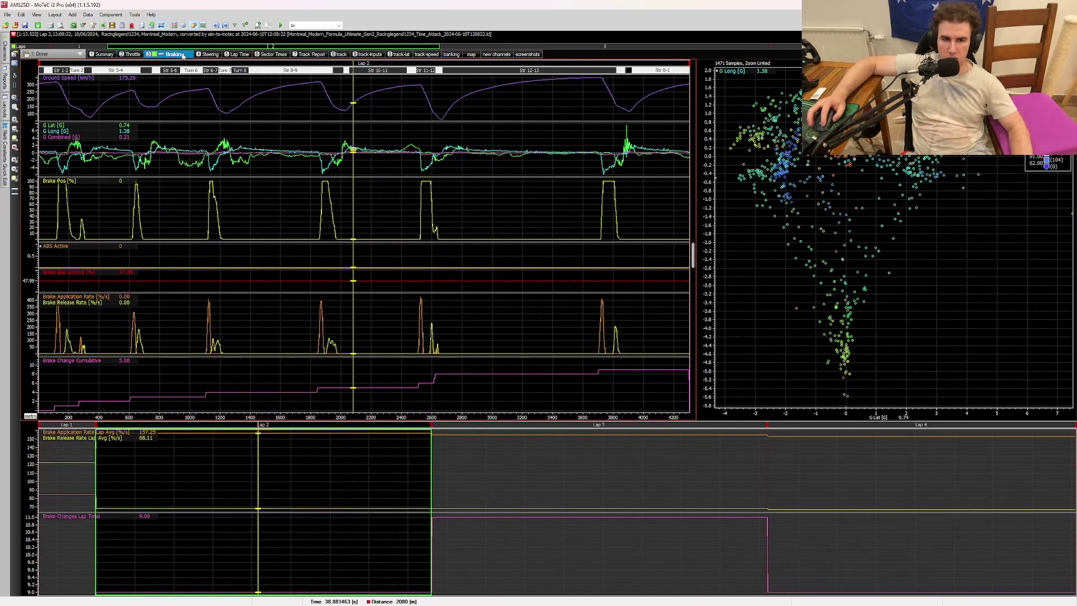
- On the Braking worksheet, trace G-G scatter points through brake zones at 3739 m, 190 m and 2605 m
left_click(178, 55)
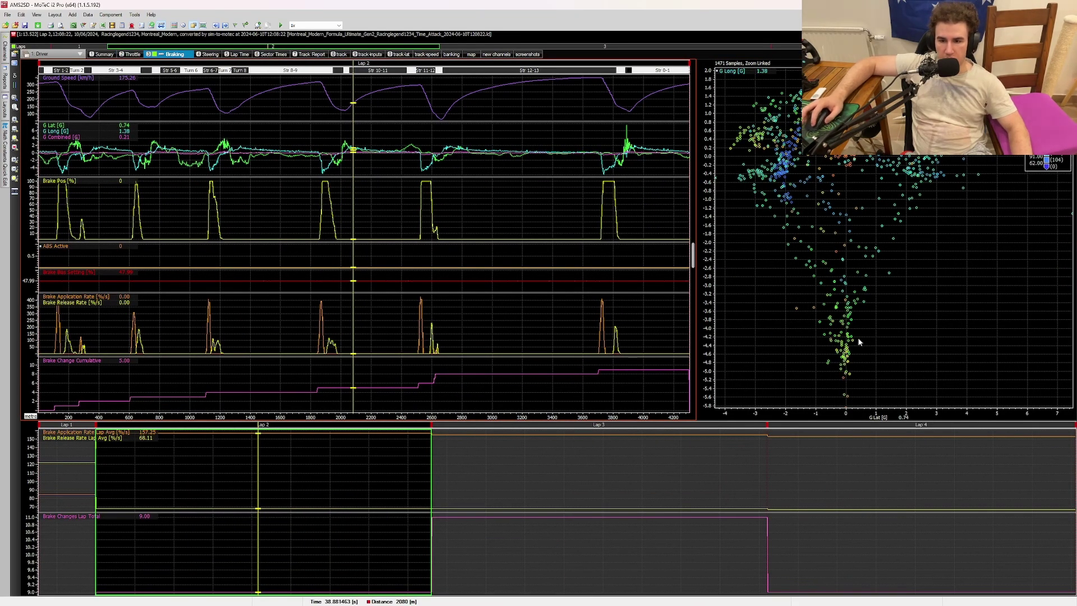
left_click(846, 409)
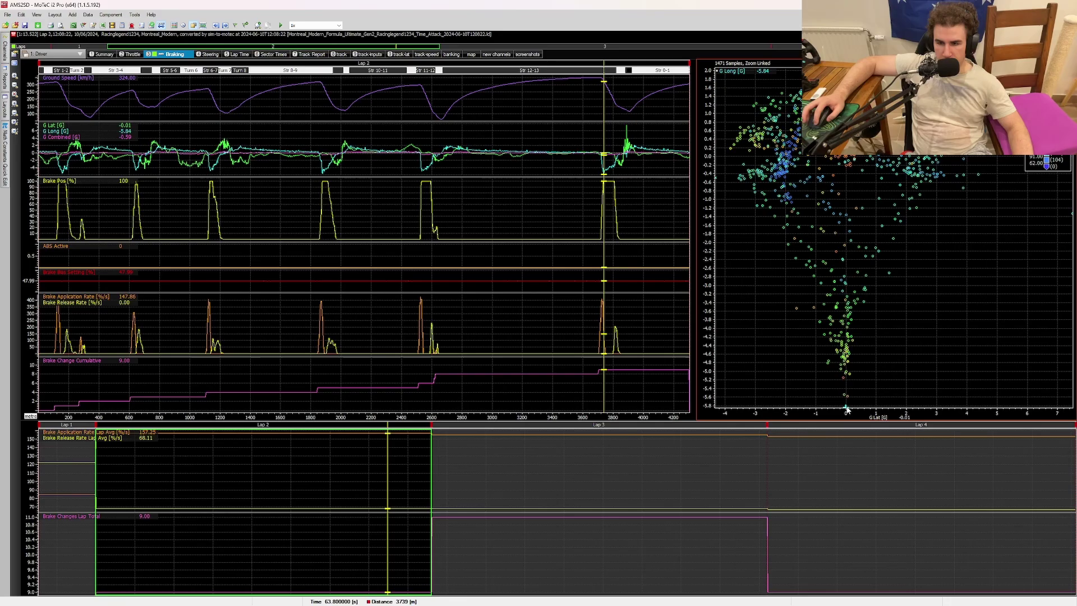
left_click_drag(848, 406, 855, 279)
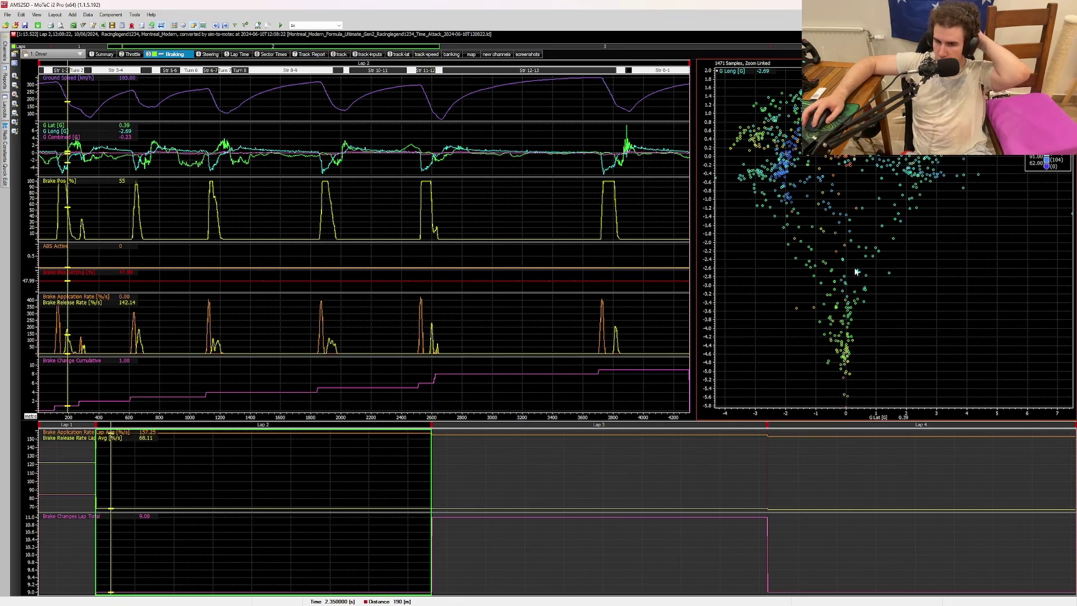
left_click_drag(809, 386, 731, 149)
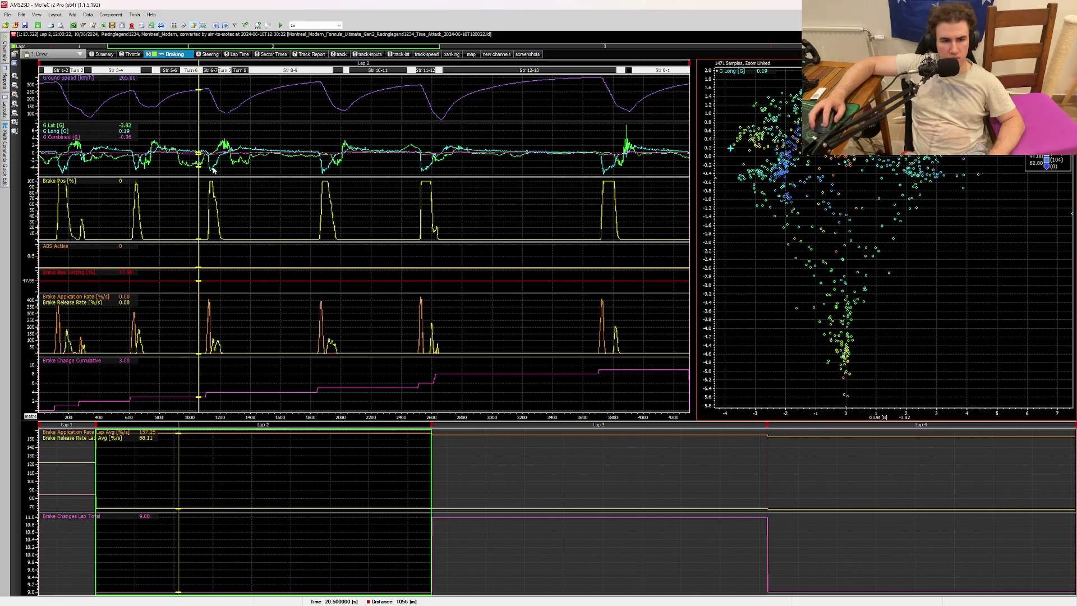
- Sweep the brake-trace cursor to 988 m, 1056 m and 1227 m, then view the Steering worksheet
left_click_drag(178, 219, 291, 220)
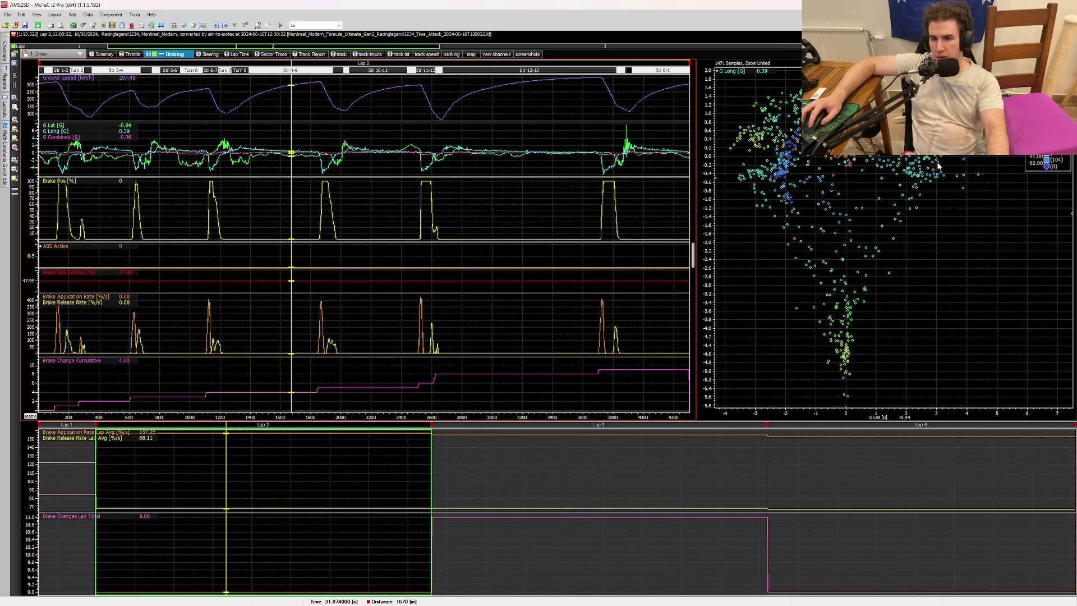
left_click_drag(942, 163, 731, 149)
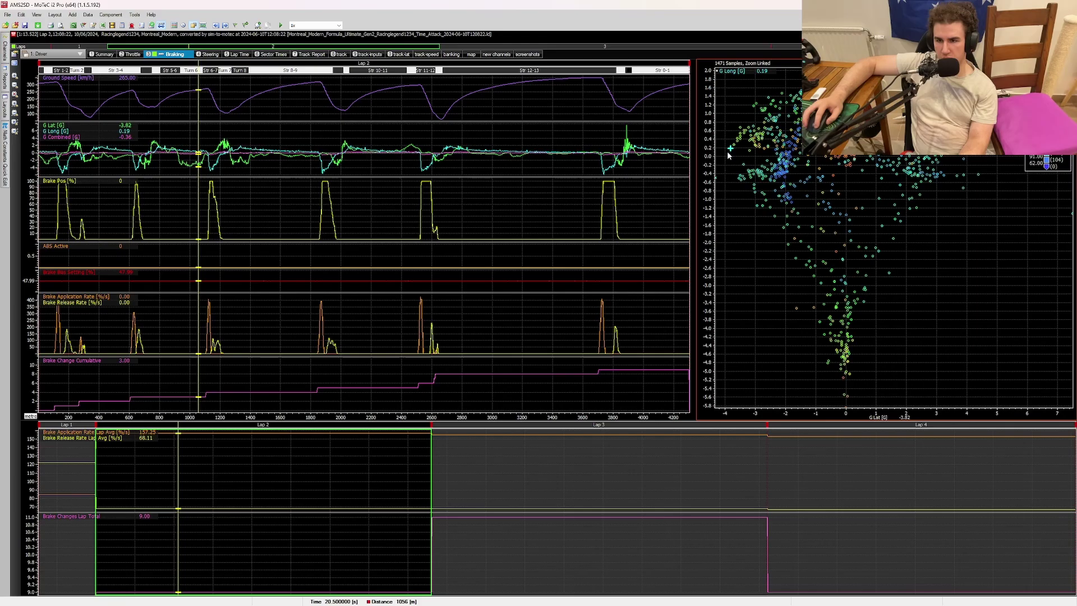
left_click_drag(728, 155, 963, 160)
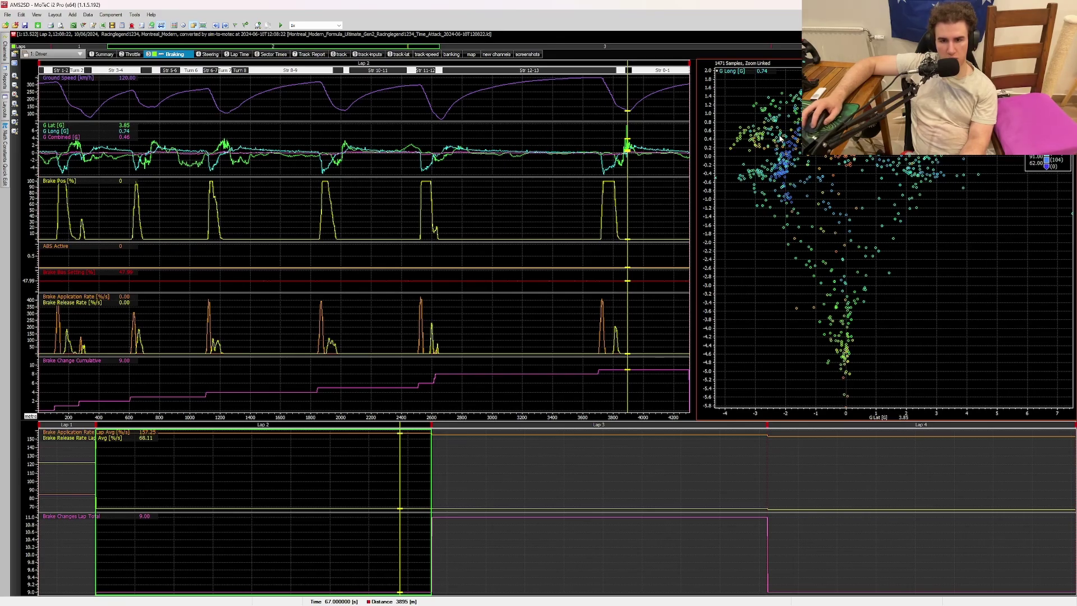
left_click(214, 56)
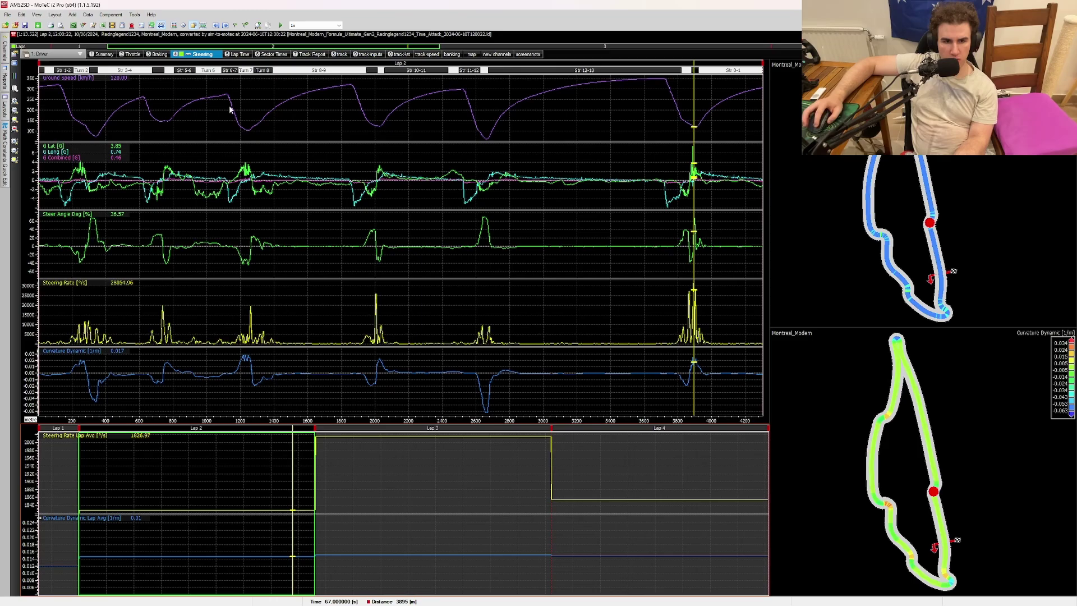
- Step through the Lap Time, Sector Times, Track Report, track and track-inputs worksheets
left_click(238, 55)
left_click(278, 55)
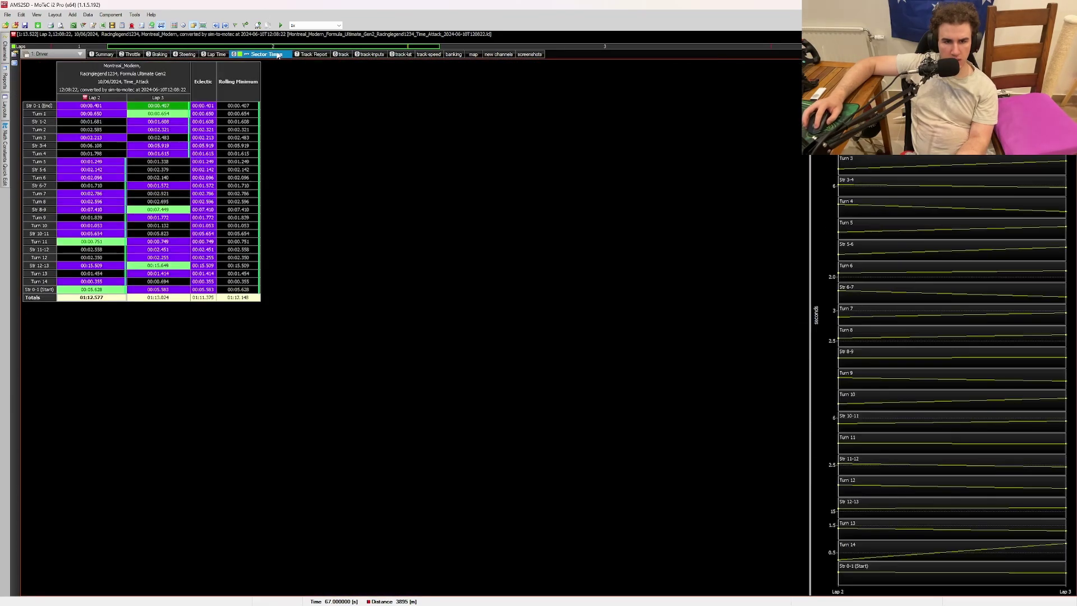
left_click(311, 56)
left_click(338, 54)
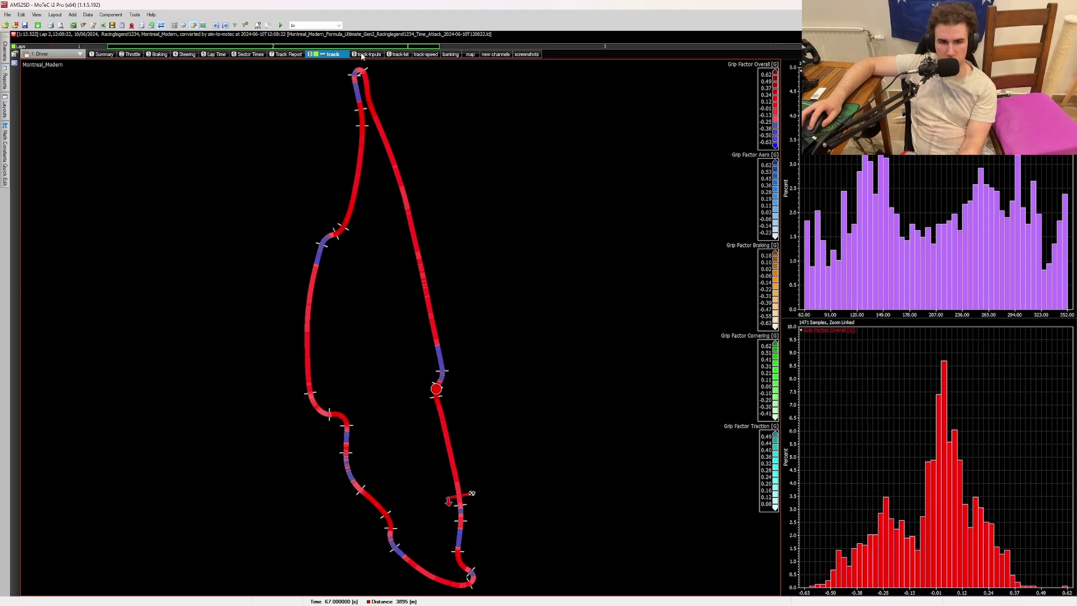
left_click(360, 53)
- Trace the lap position from the start line around the bottom hairpin to the chicane, then view track-lat
left_click_drag(612, 521, 616, 563)
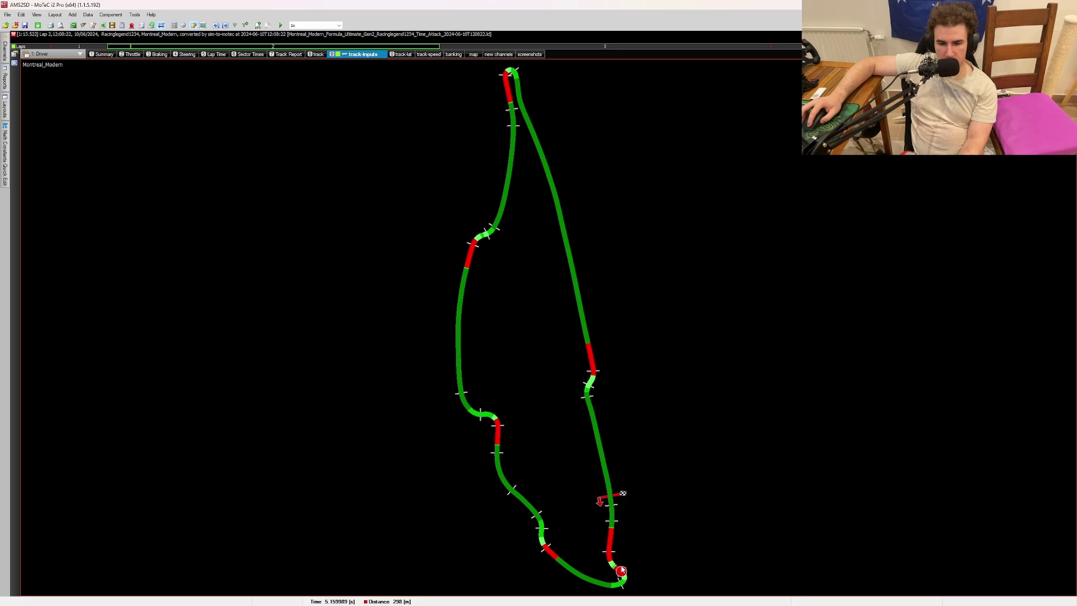
left_click_drag(617, 568, 550, 554)
left_click_drag(533, 511, 576, 331)
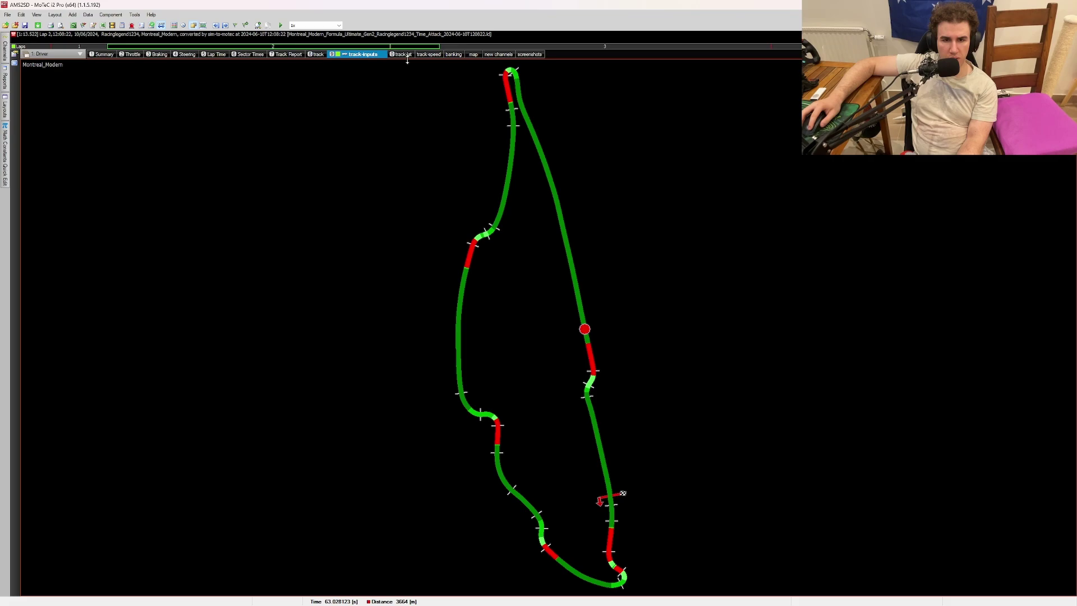
left_click(401, 54)
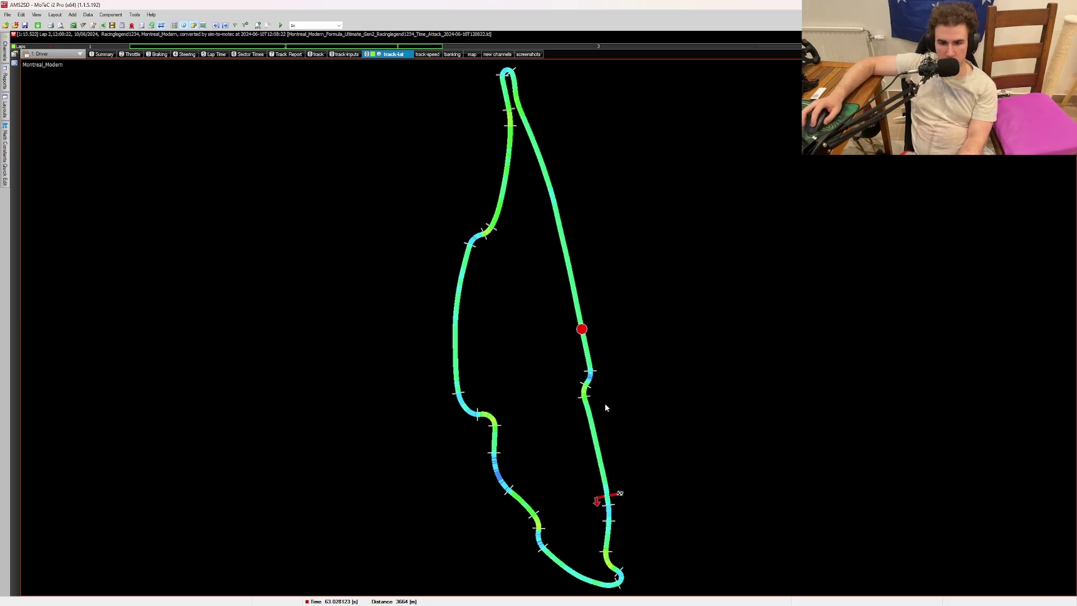
- Trace the lap marker from the right-hand chicane through start/finish and the hairpin to the left-side straight
left_click(590, 375)
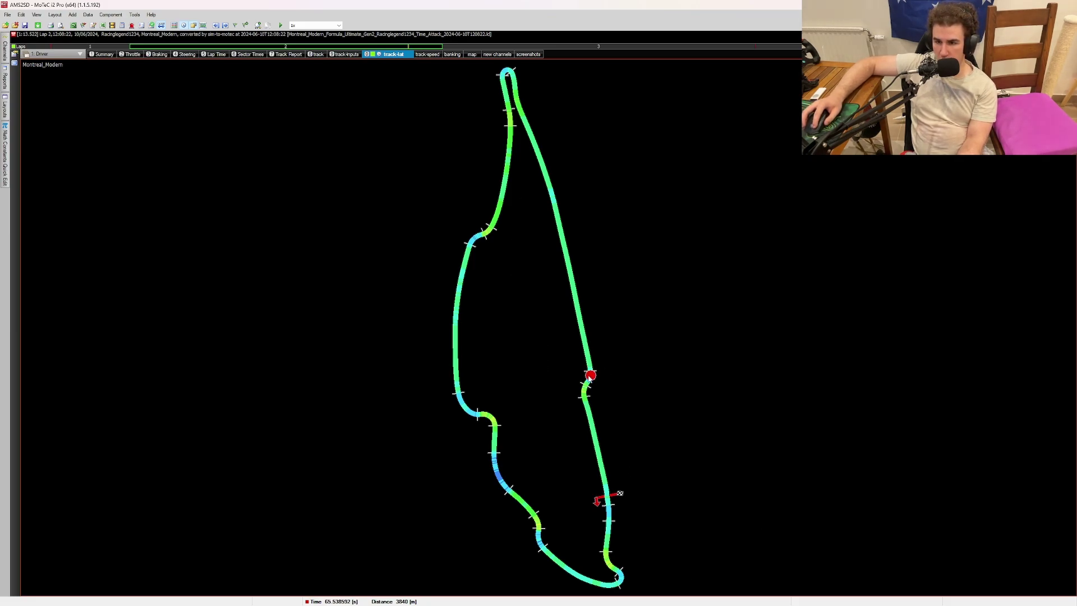
left_click_drag(589, 379, 559, 599)
left_click_drag(559, 524, 458, 367)
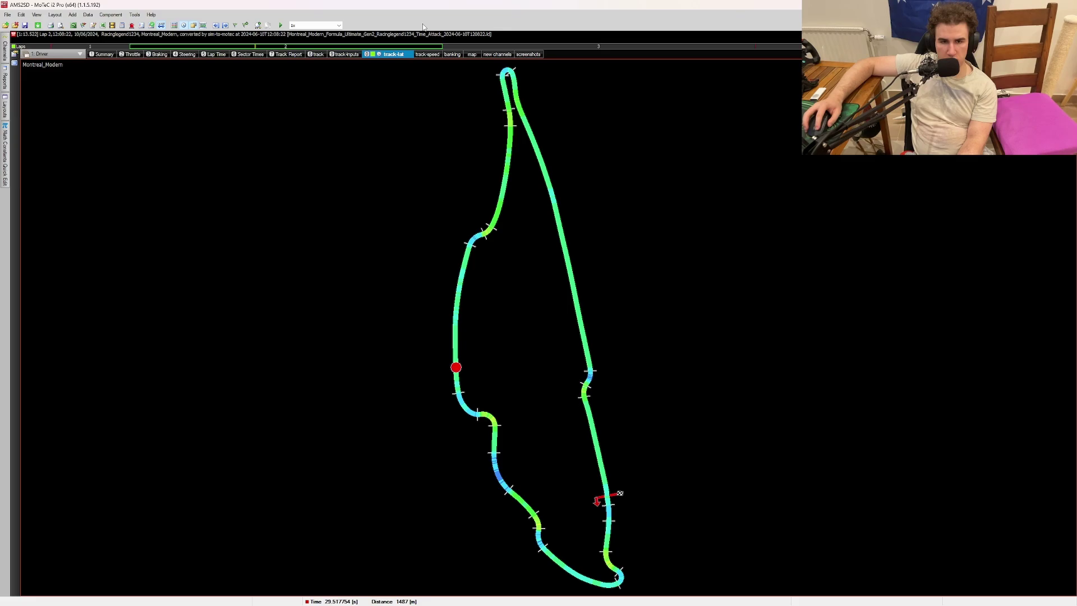
- View the speed-coloured track map and the banking graphs, then the satellite map worksheet
left_click(432, 56)
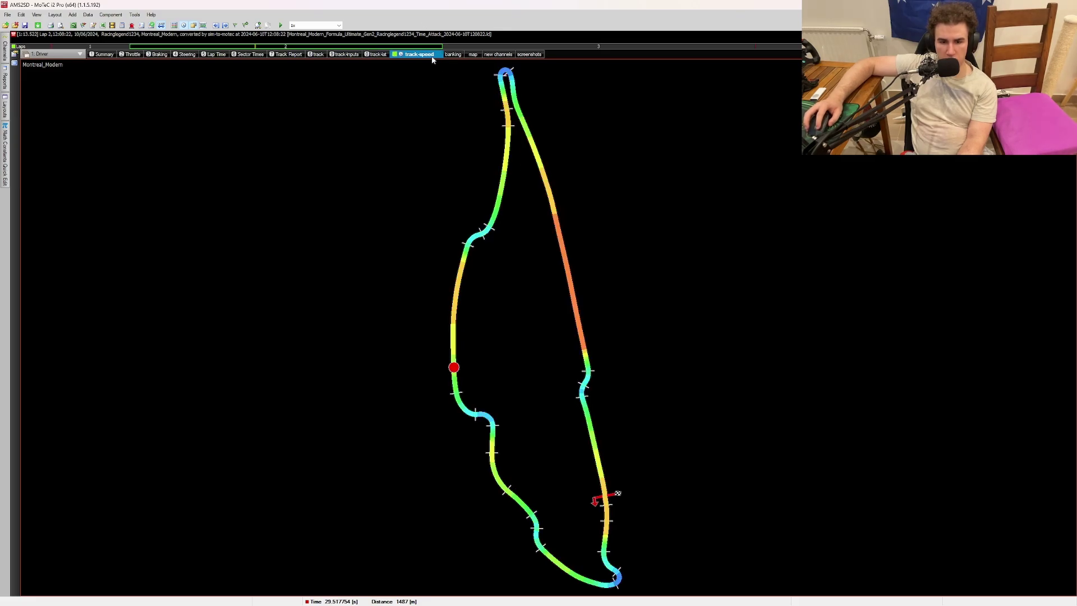
left_click(453, 54)
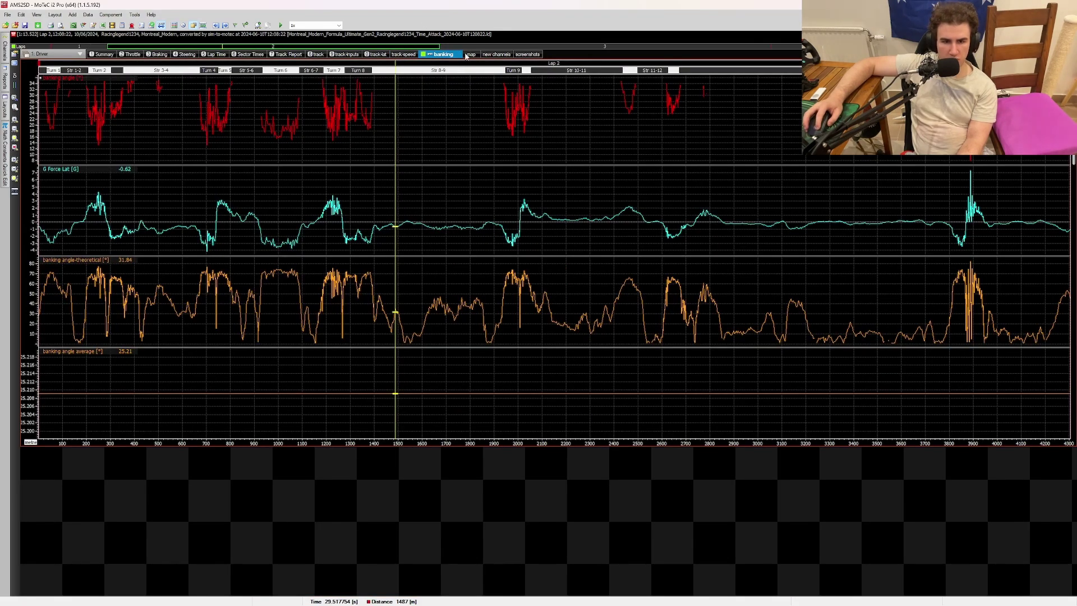
left_click(468, 54)
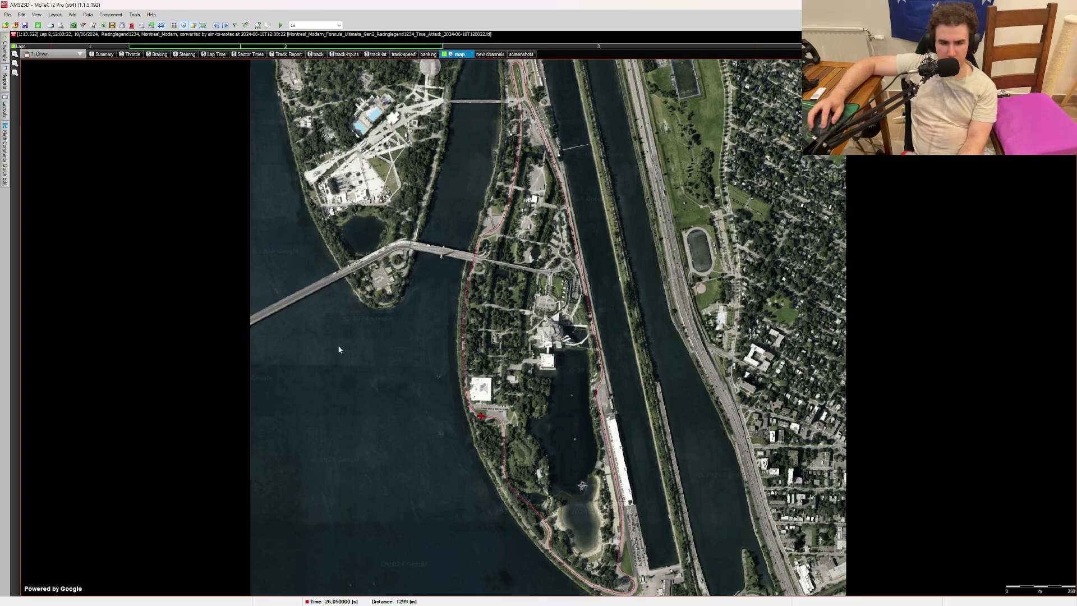
- Load the Traction workbook and move the graph cursor to the first corner and late-lap corners
left_click(62, 54)
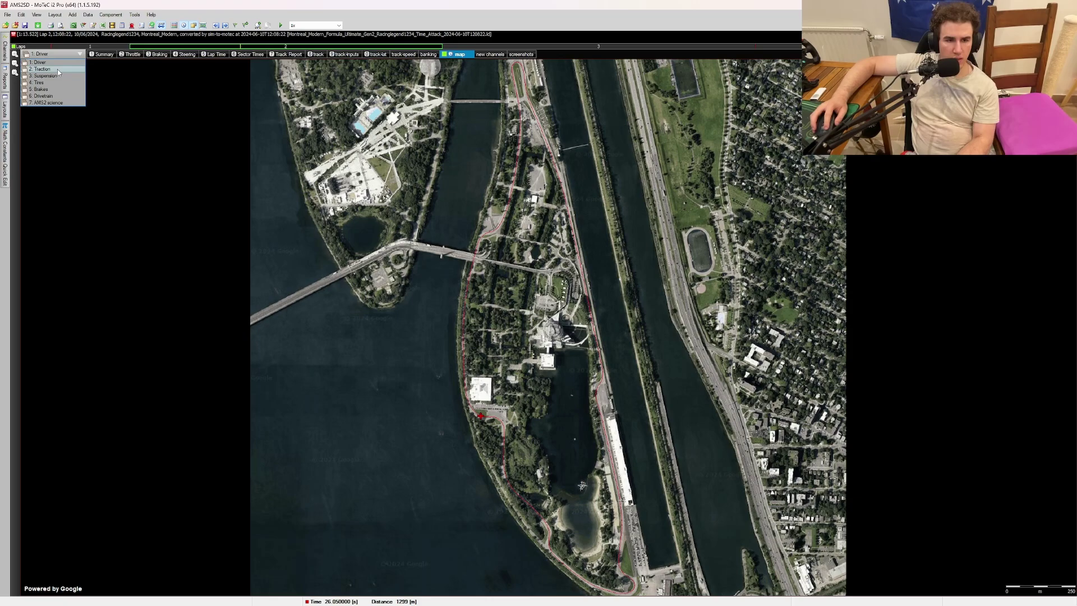
left_click(58, 69)
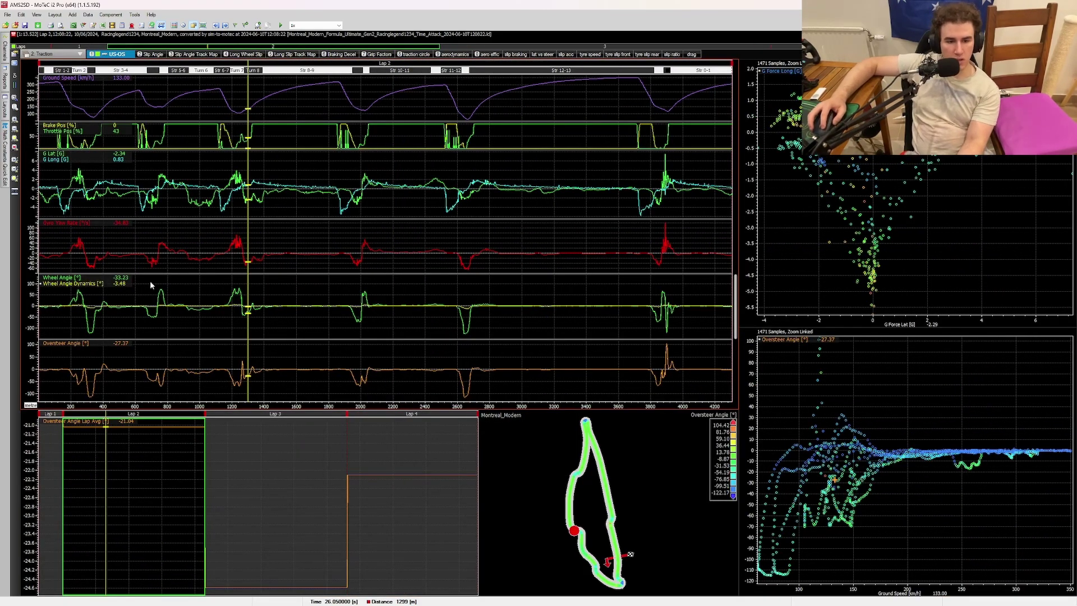
left_click(88, 359)
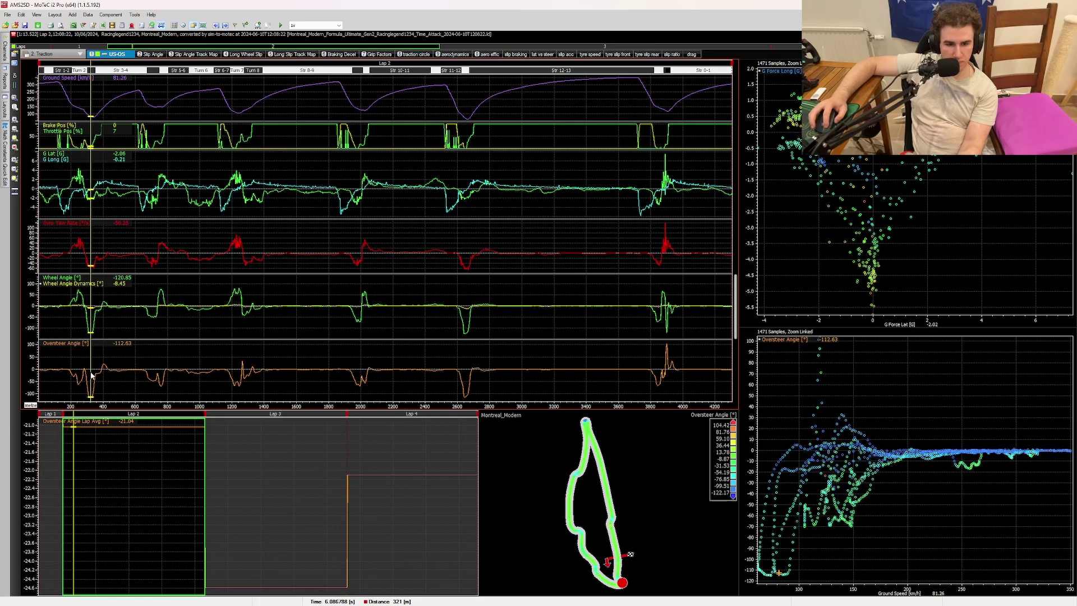
left_click(545, 387)
left_click(465, 395)
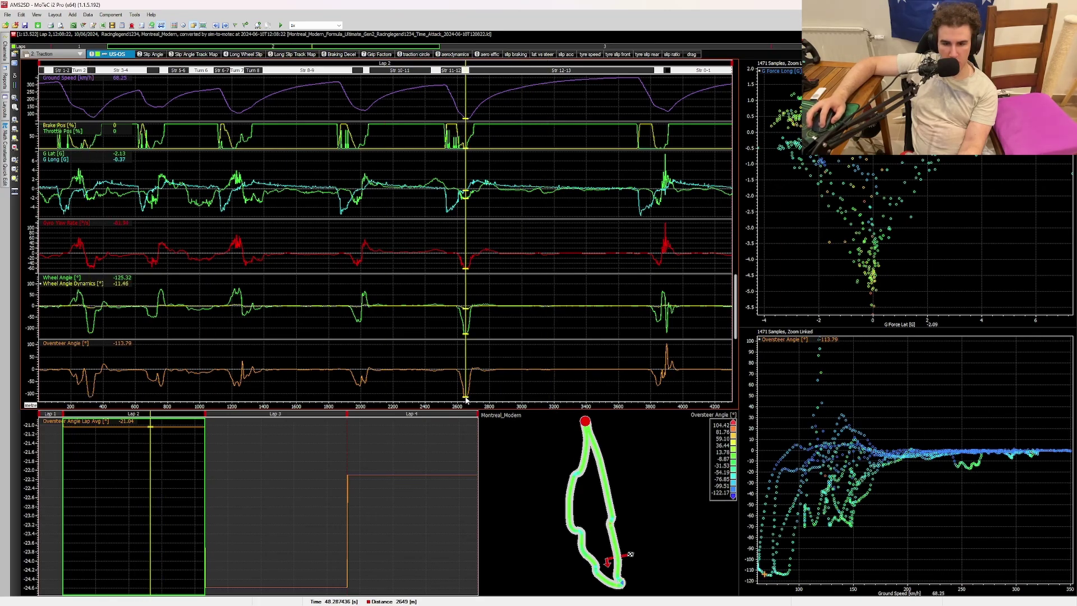
- Return the cursor to the first corner, then locate the 93.20 oversteer point in the scatter plot
left_click(87, 401)
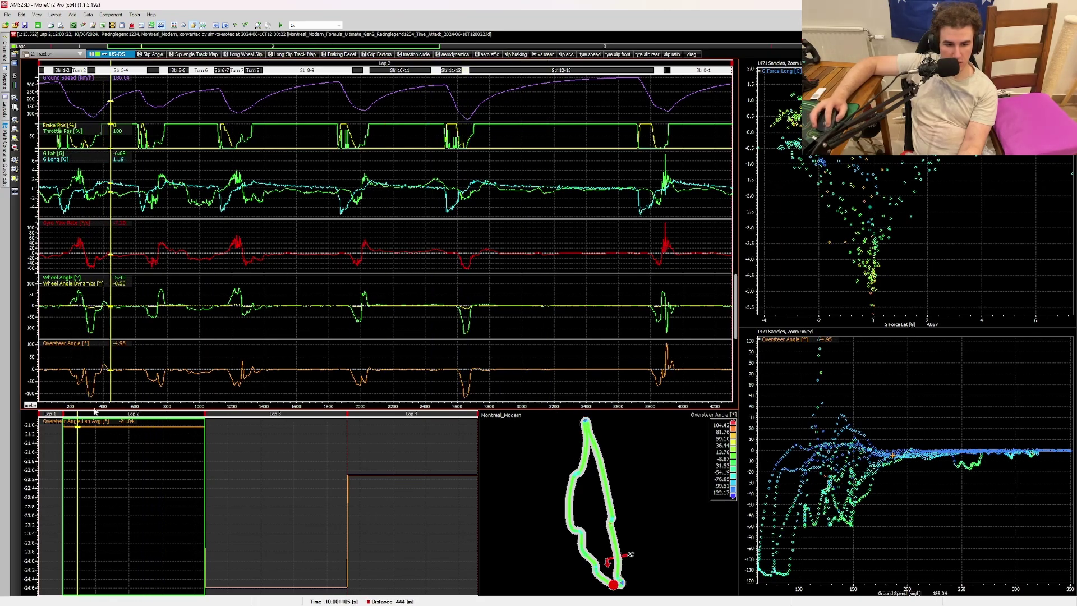
left_click(90, 403)
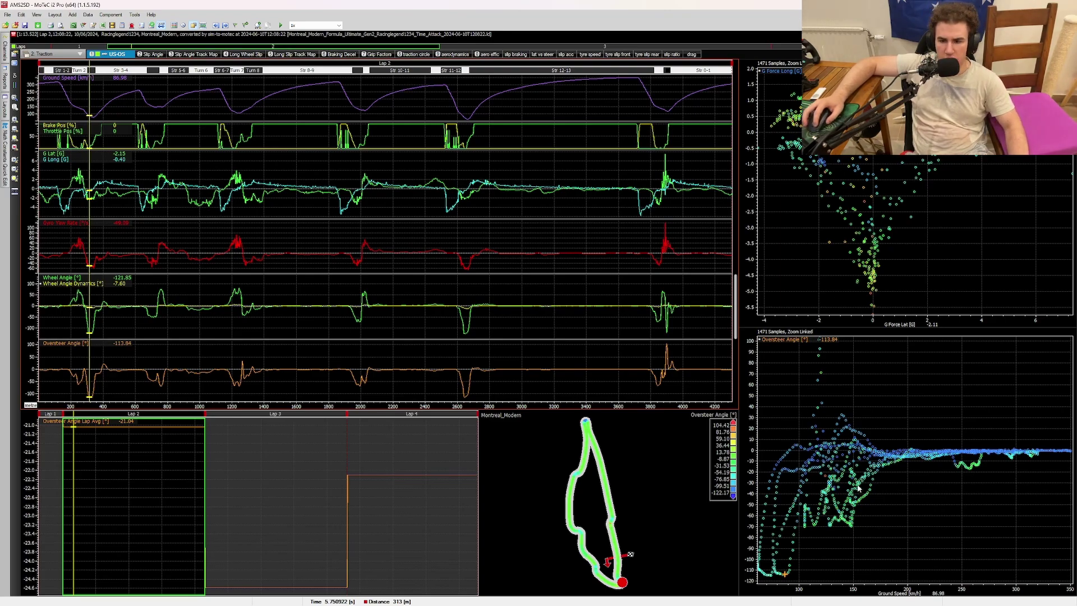
left_click(819, 440)
left_click(818, 350)
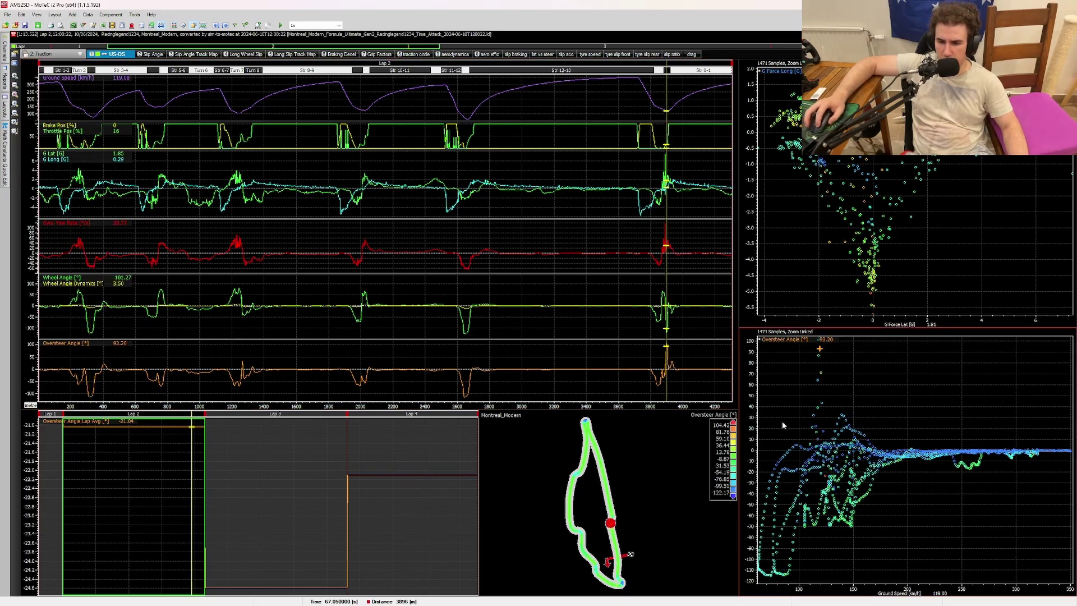
- View the Slip Angle and Slip Angle Track Map worksheets, then scrub the Long Wheel Slip graphs
left_click(152, 55)
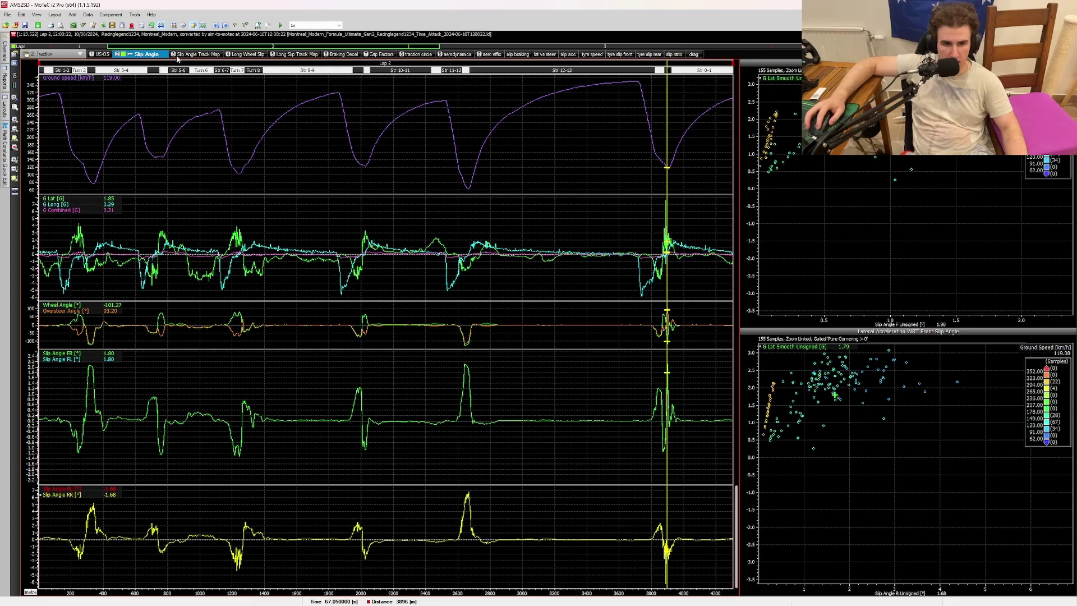
left_click(190, 55)
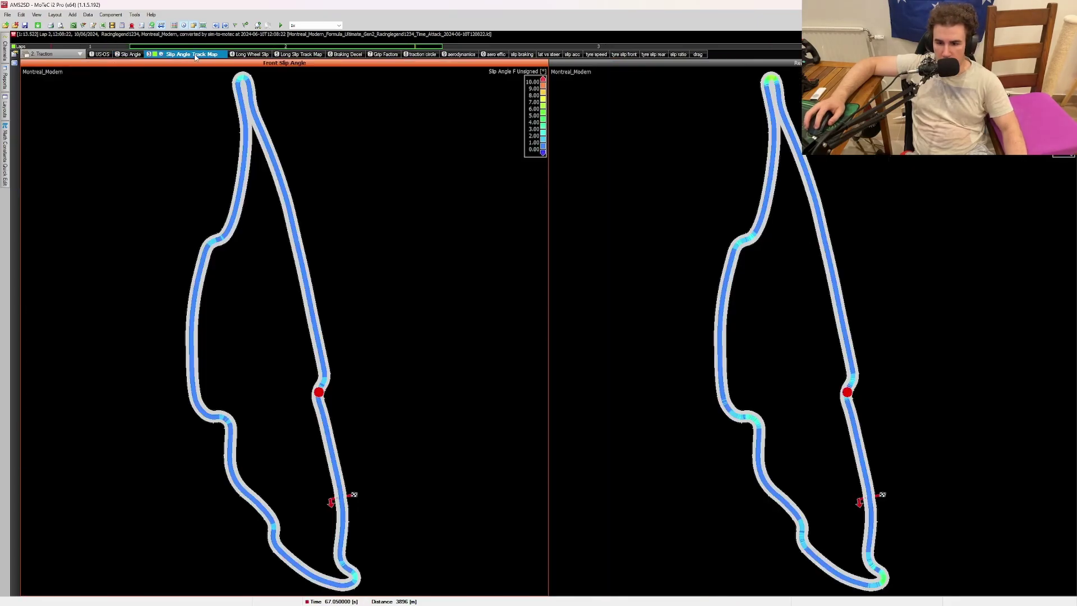
left_click(250, 54)
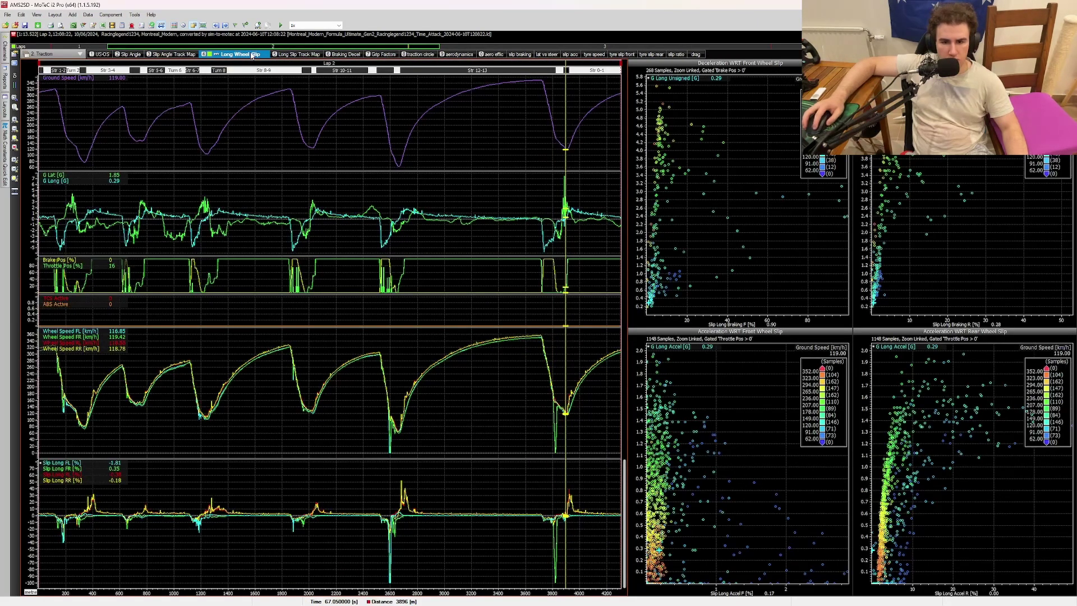
left_click_drag(514, 535, 391, 548)
- Switch briefly to the Driver workbook and then back to the Traction workbook
left_click(52, 54)
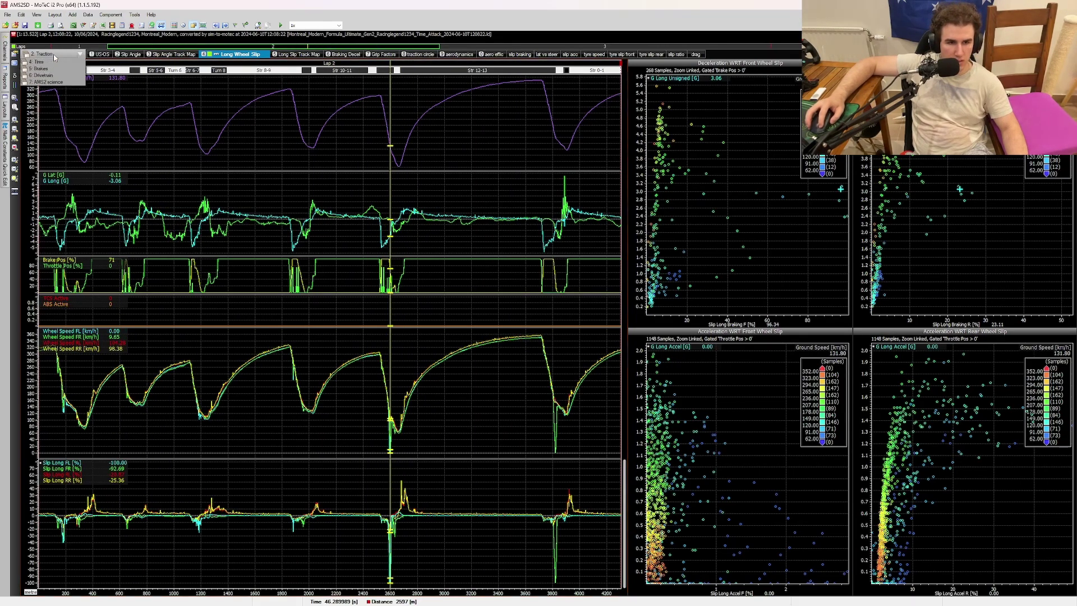
left_click(57, 66)
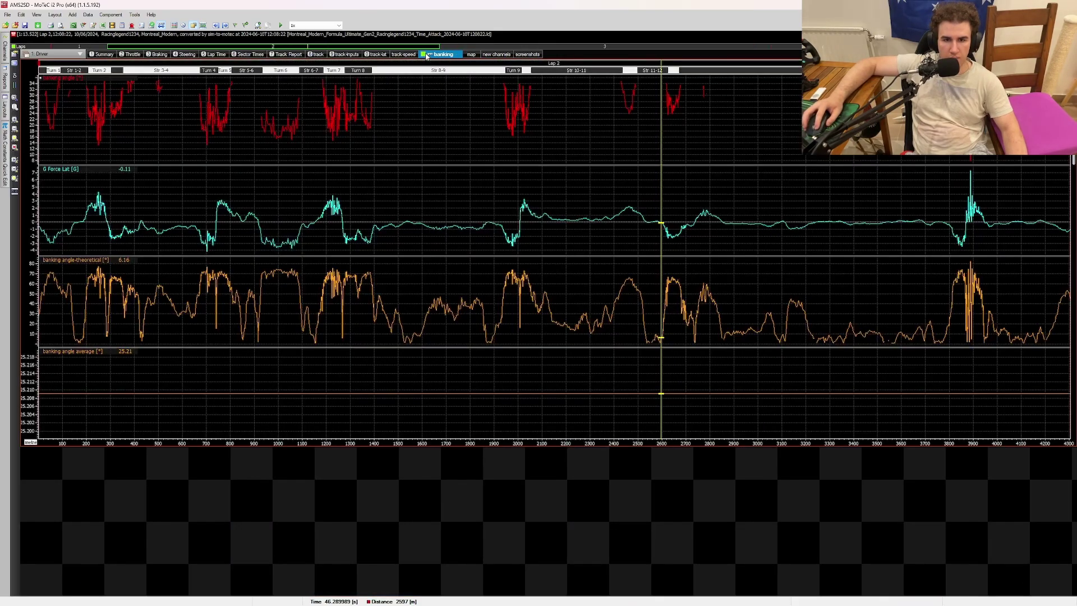
left_click(57, 54)
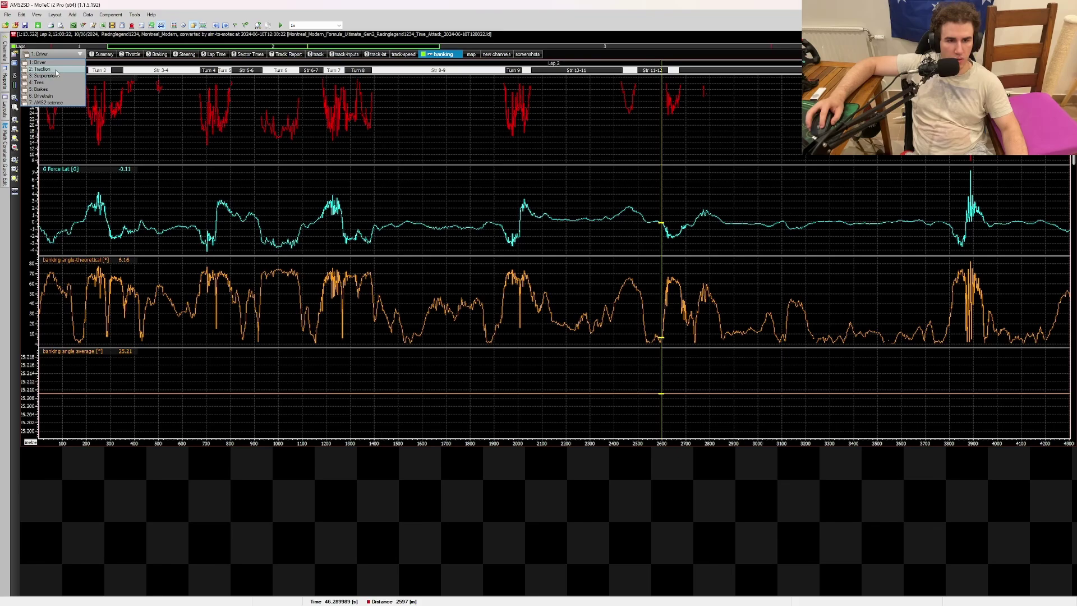
left_click(56, 69)
left_click(103, 564)
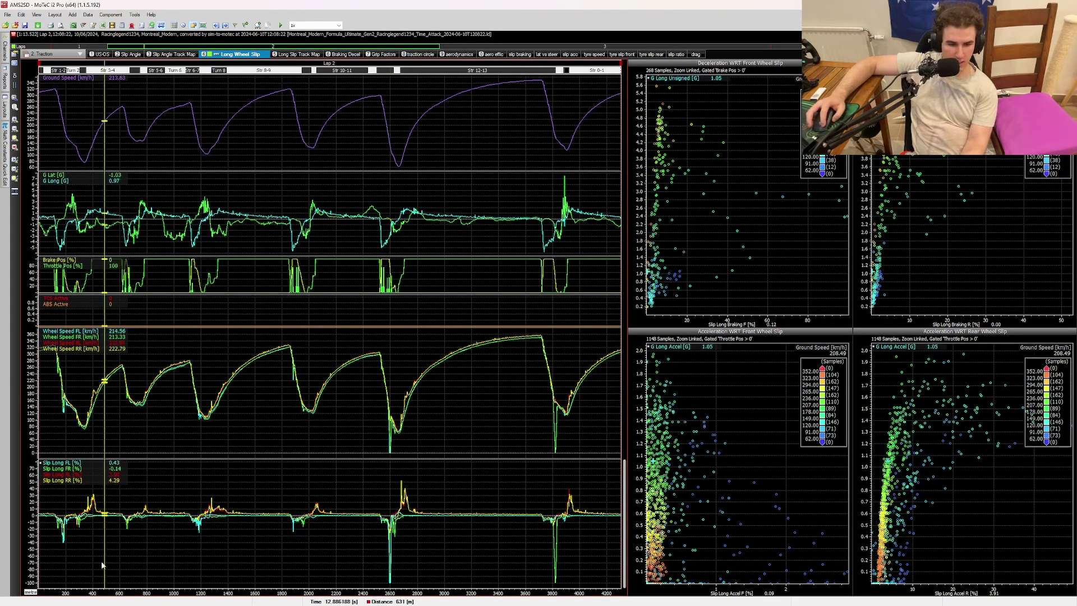
left_click_drag(103, 564, 568, 539)
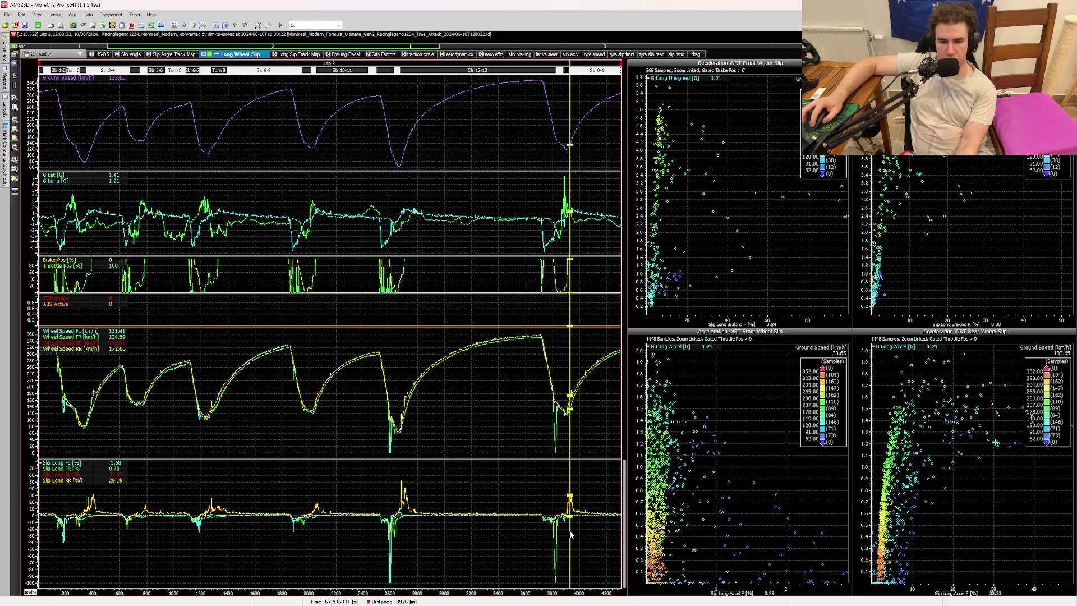
left_click_drag(387, 436, 128, 392)
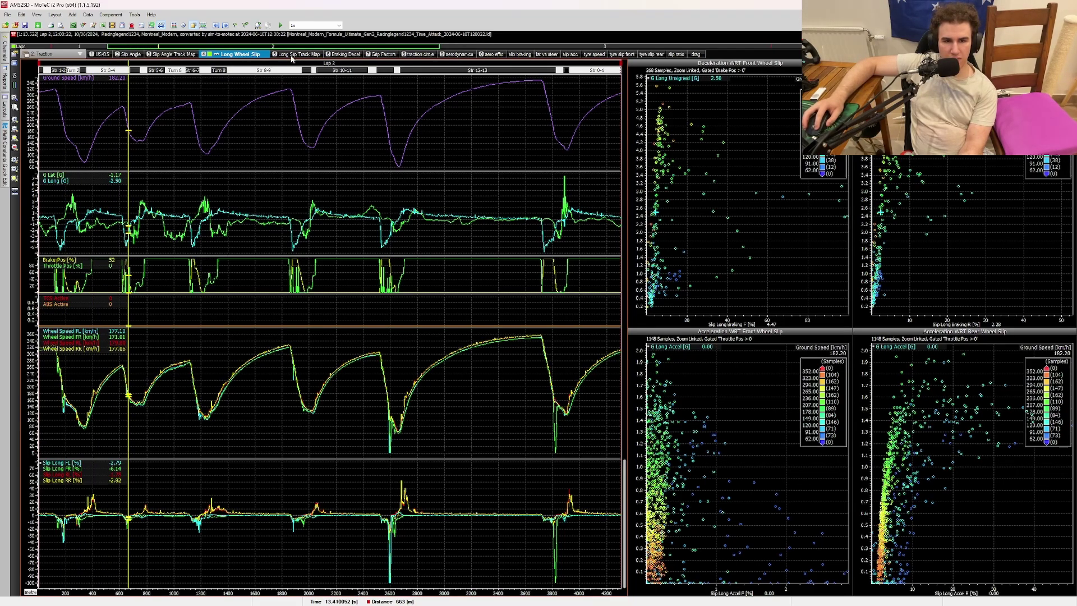
left_click_drag(409, 501, 234, 497)
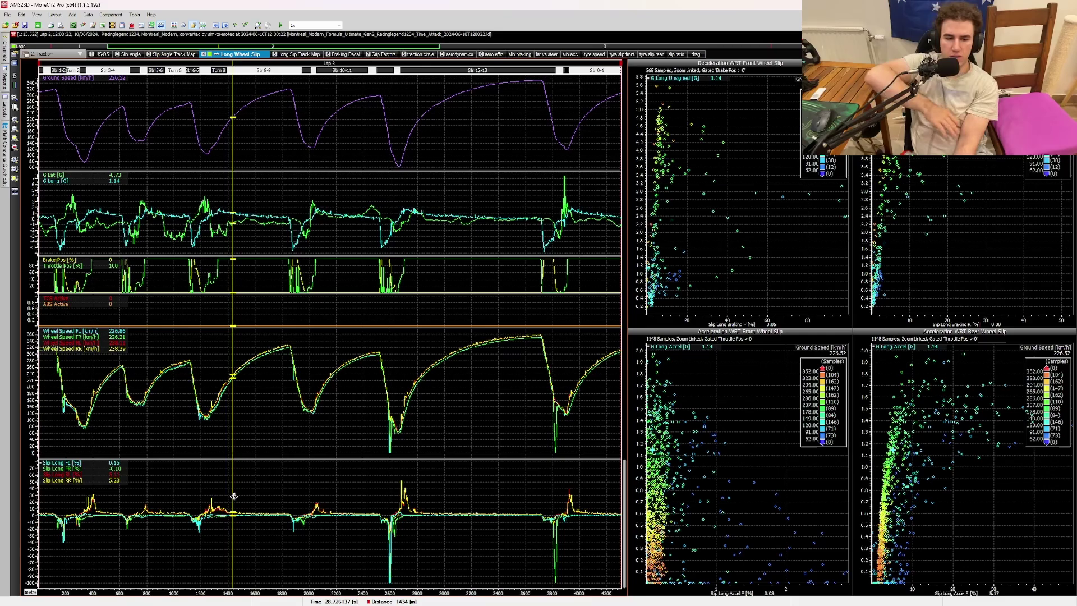
left_click(390, 492)
left_click_drag(394, 491, 403, 491)
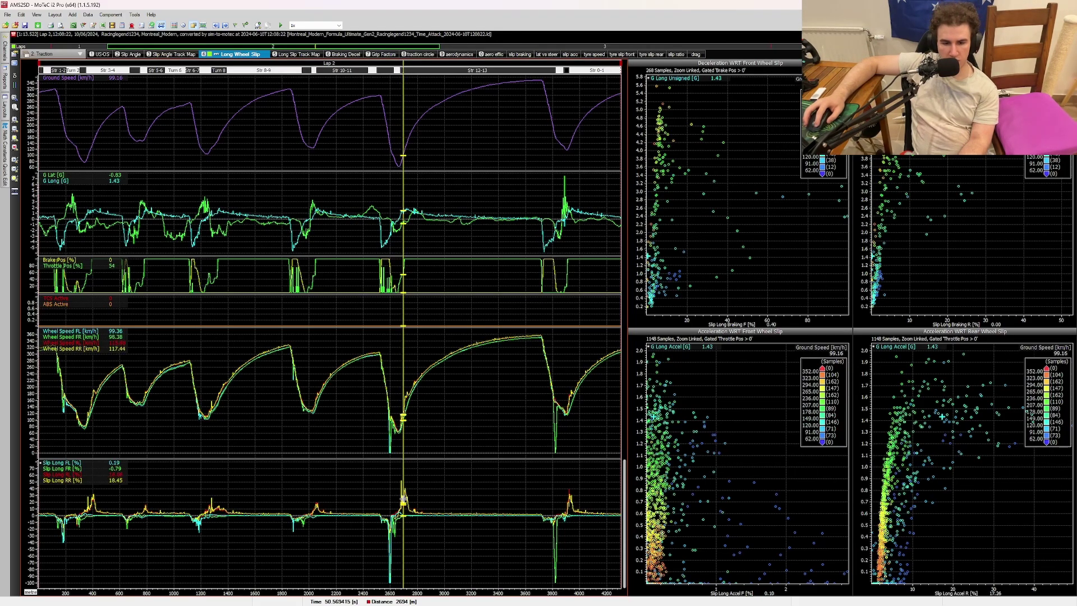
left_click_drag(403, 498, 439, 505)
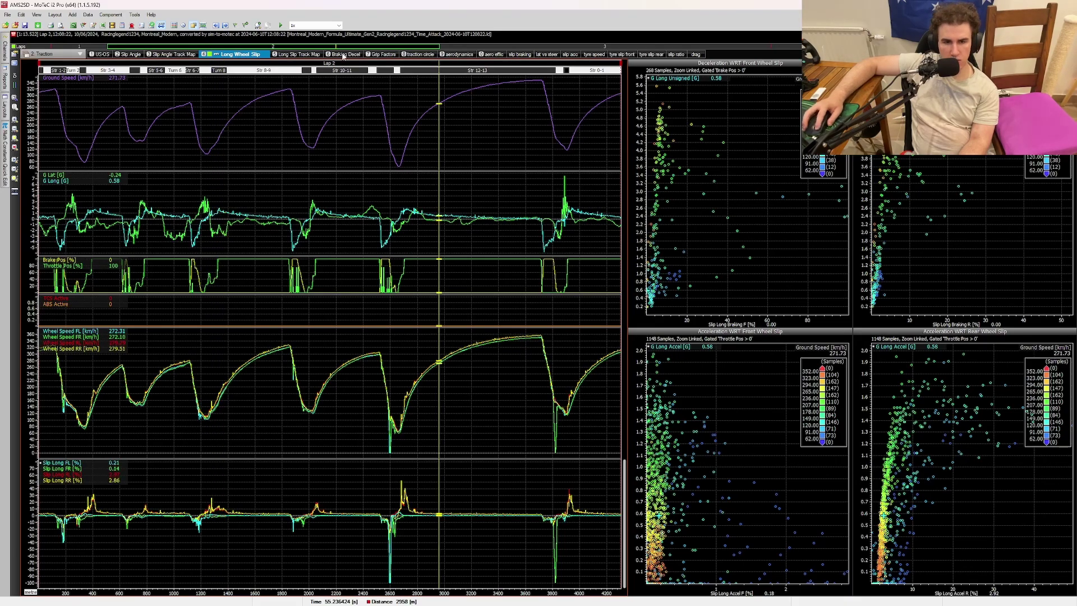
- Step through Long Slip Track Map, Braking Decel, Grip Factors and traction circle, then scrub aerodynamics to about 10 s
left_click(294, 55)
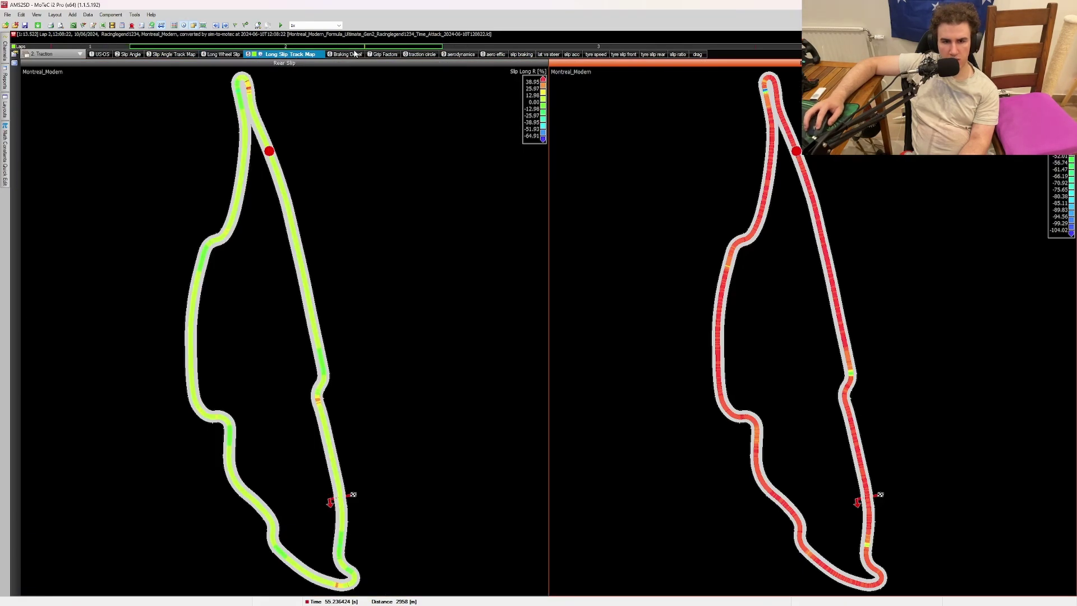
left_click(355, 55)
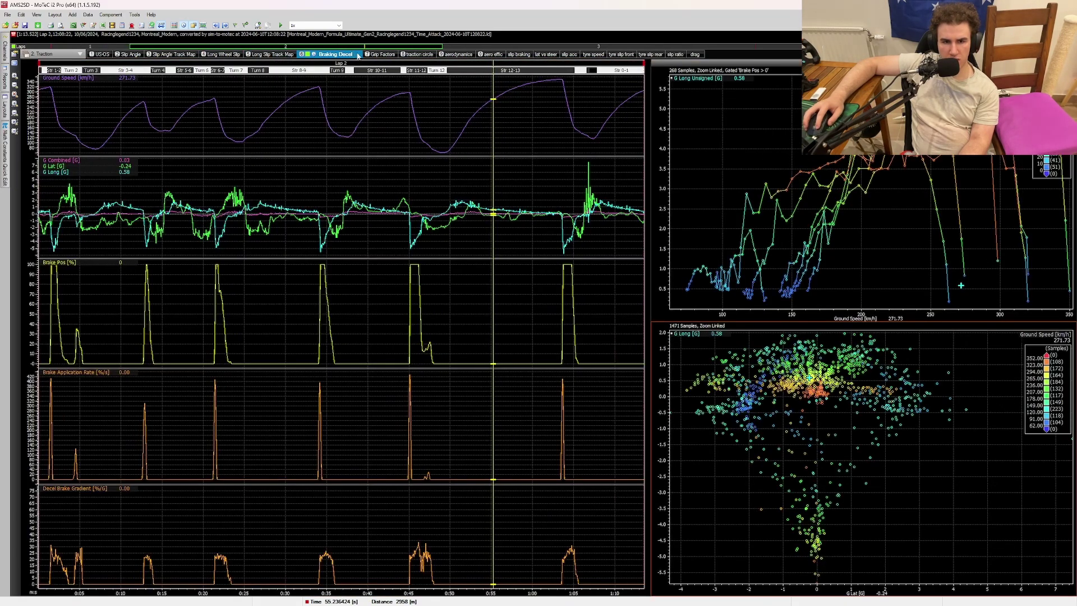
left_click(395, 54)
left_click(417, 55)
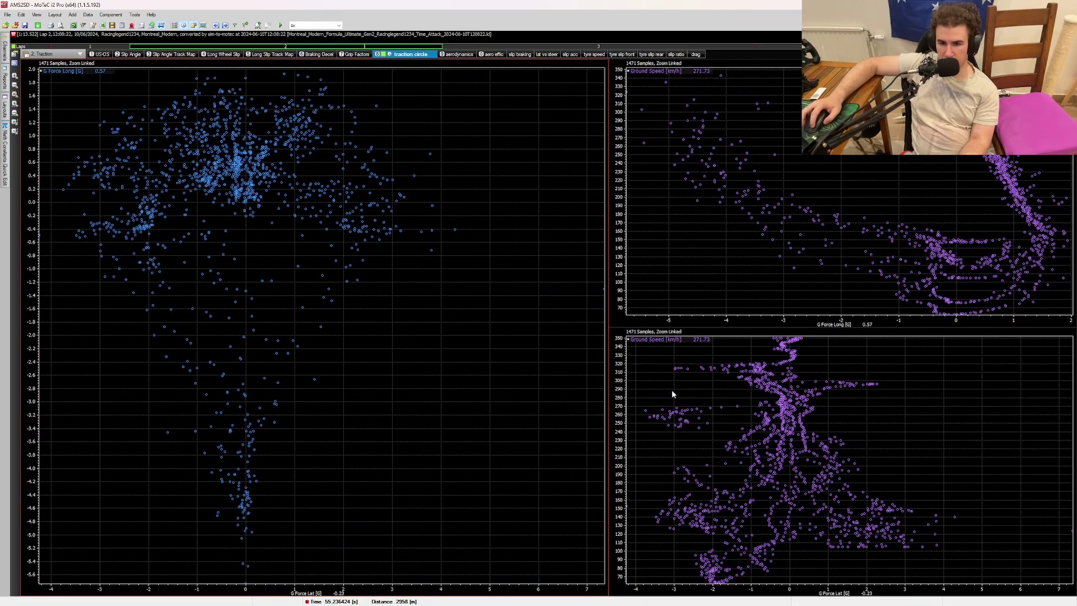
left_click(452, 54)
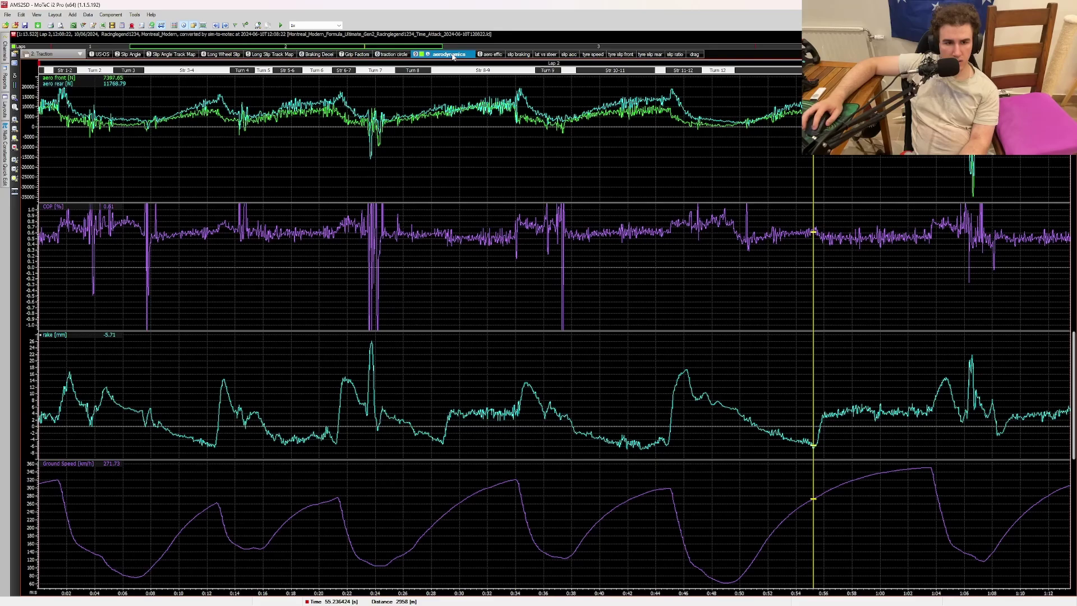
left_click_drag(182, 236, 893, 264)
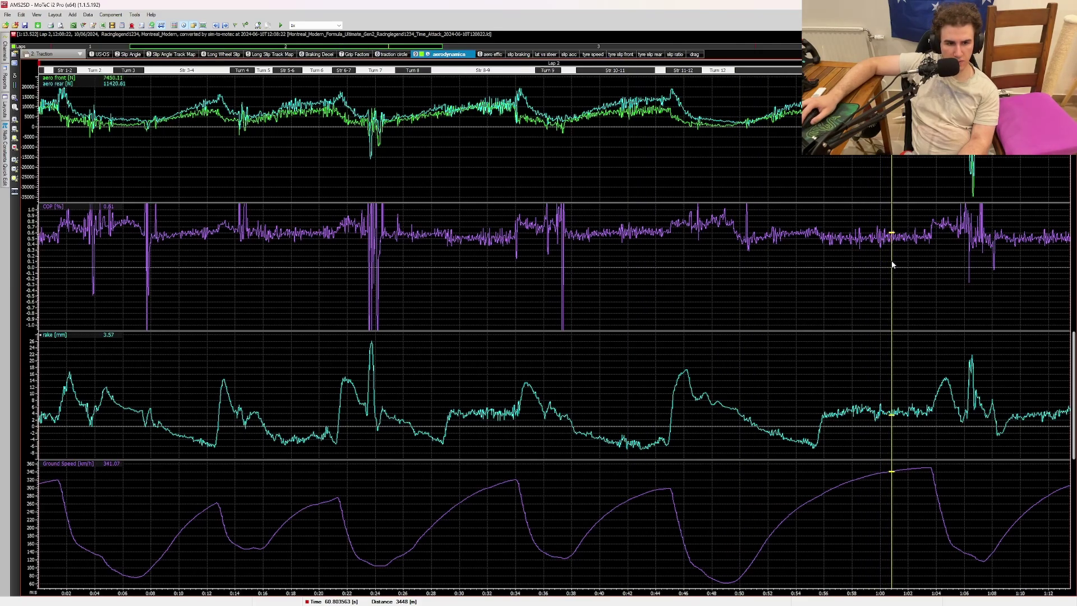
right_click(55, 212)
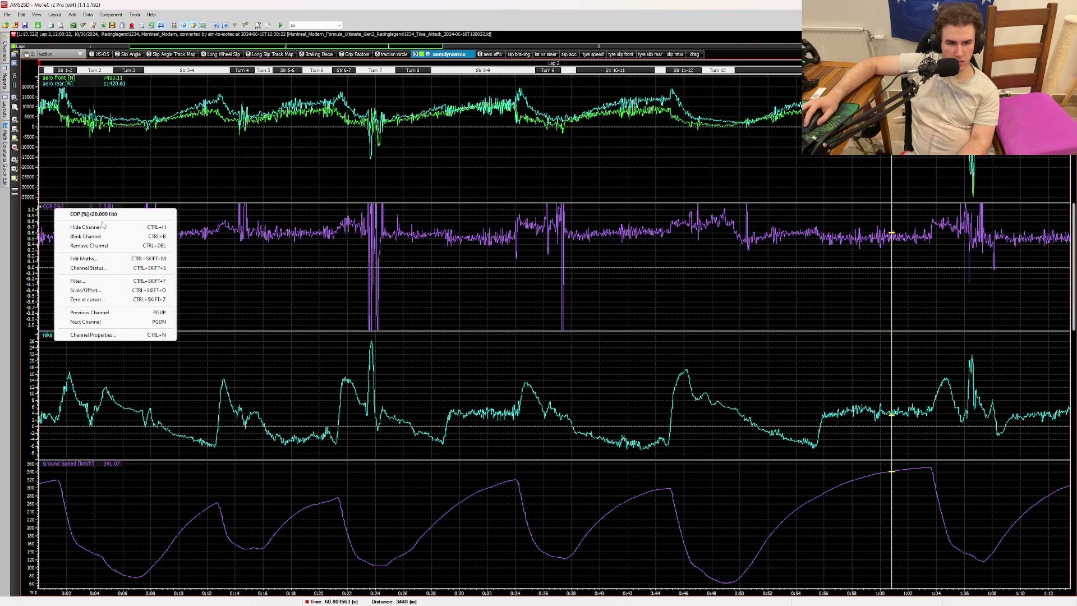
left_click(100, 262)
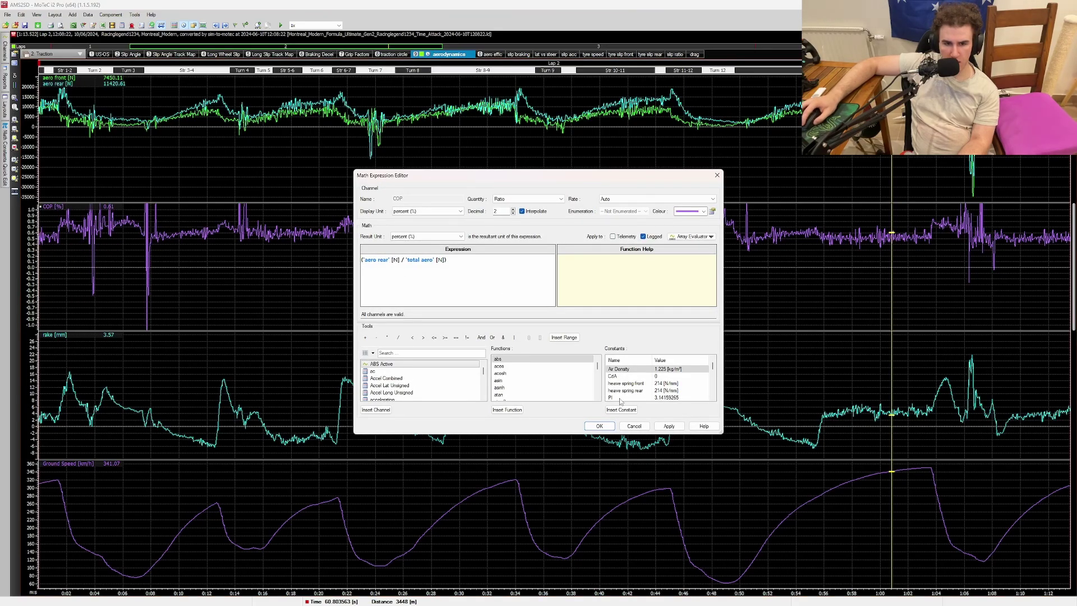
left_click(634, 426)
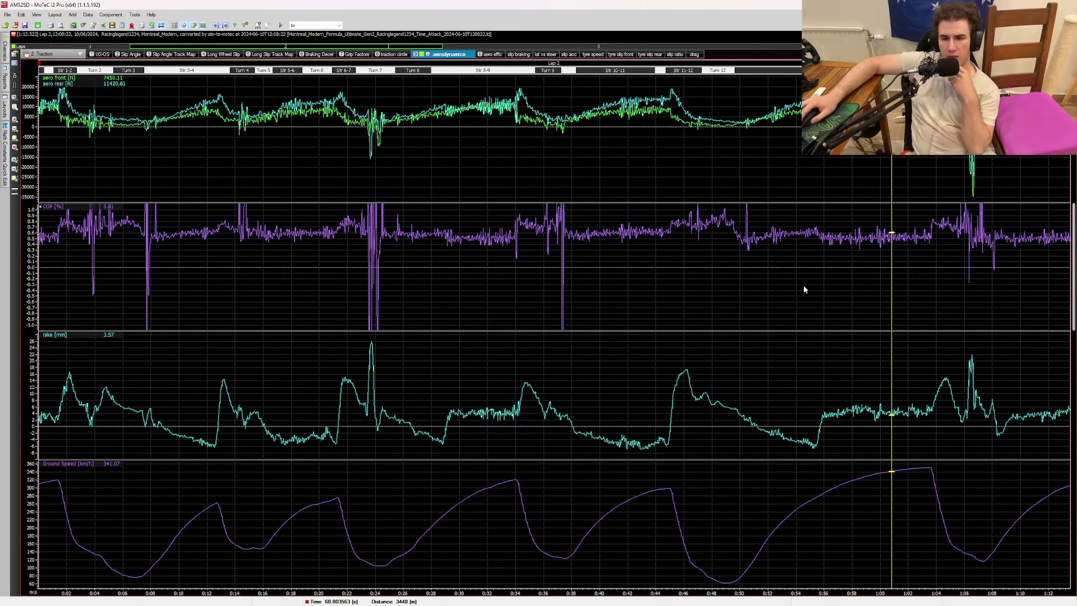
left_click_drag(291, 251, 331, 253)
- Flip through the aero effic, slip braking, lat vs steer, slip acc, tyre speed and tyre slip front worksheets
left_click(490, 54)
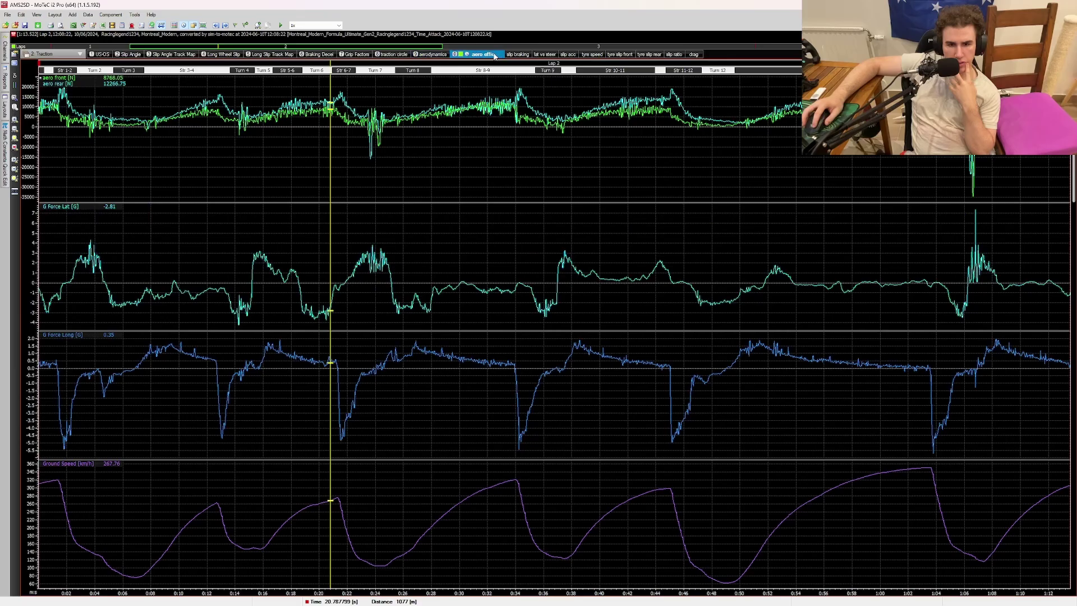
left_click(517, 55)
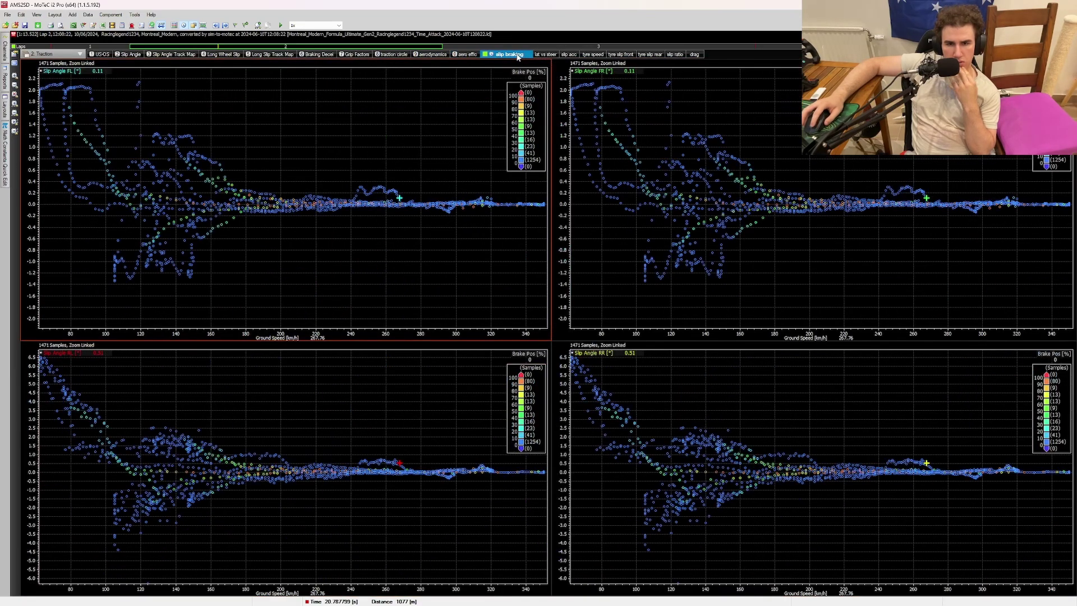
left_click(550, 57)
left_click(570, 56)
left_click(596, 57)
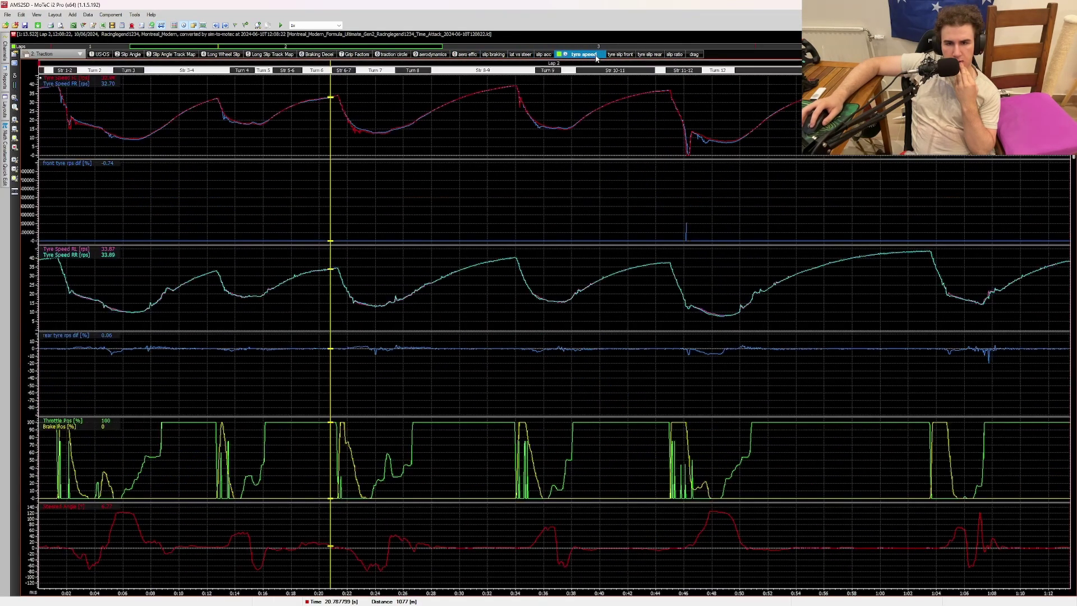
left_click(616, 55)
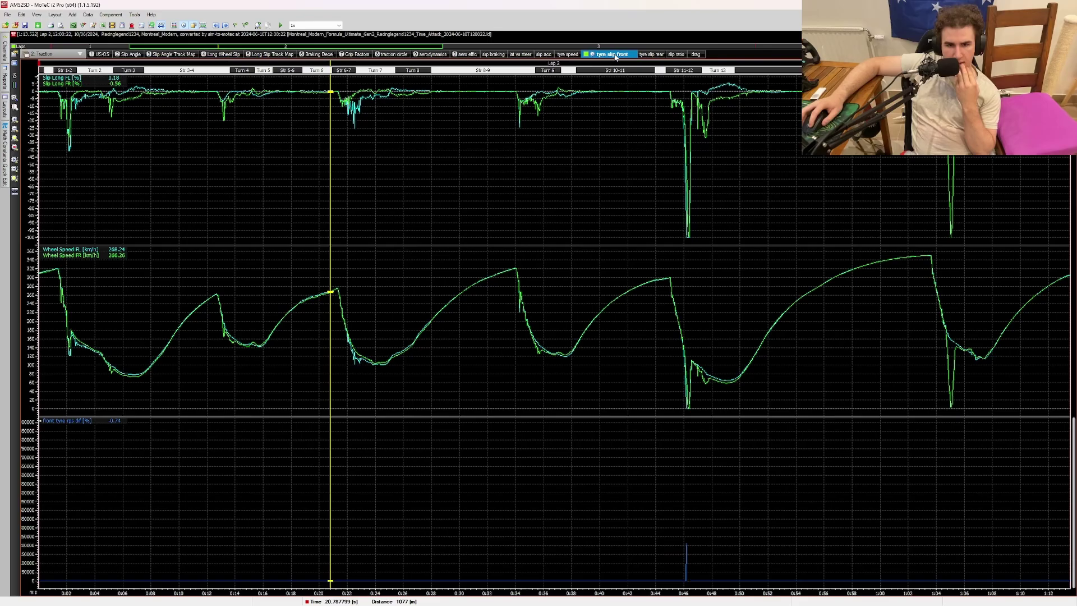
- Move the tyre slip front cursor to about 0:44, then check tyre slip rear at about 0:06
left_click_drag(96, 123, 663, 96)
left_click(655, 55)
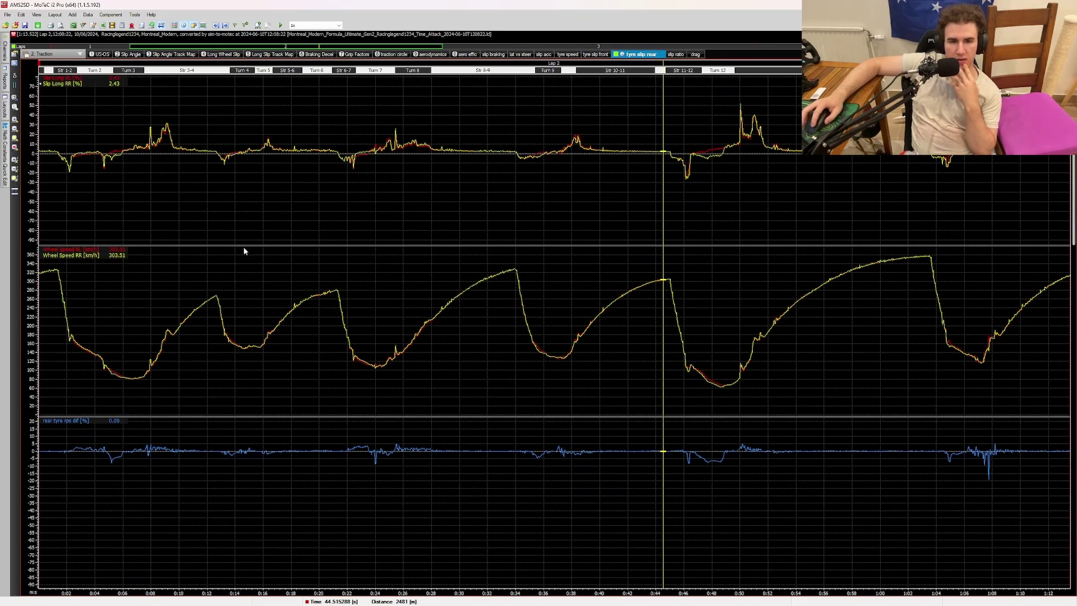
left_click_drag(119, 202, 621, 153)
- Check the slip ratio worksheet with the lap cursor at about 0:09, then move on to the drag graphs
left_click(673, 56)
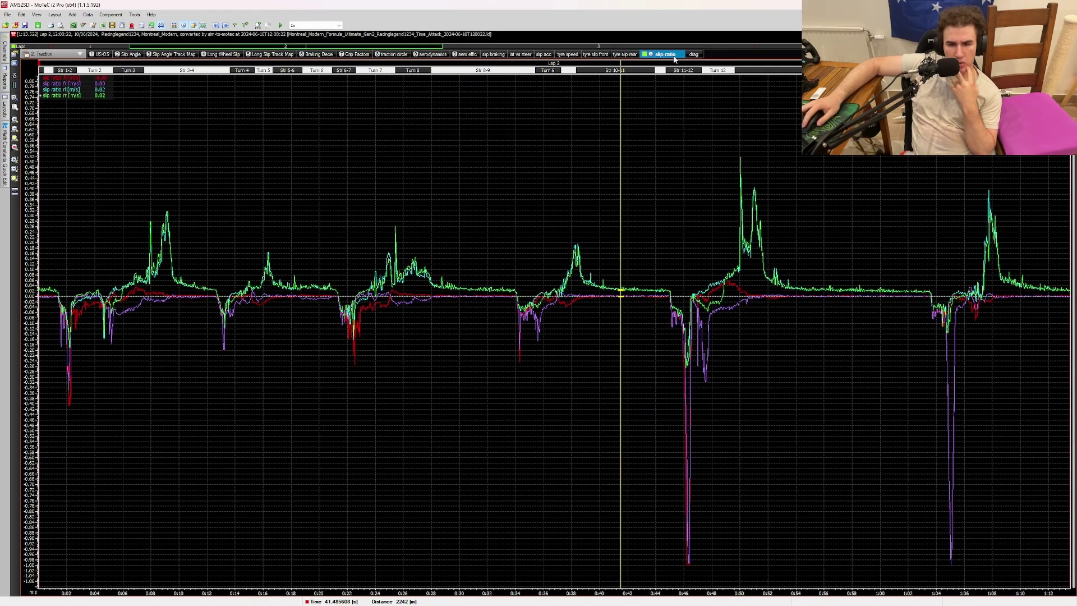
left_click_drag(432, 350, 486, 324)
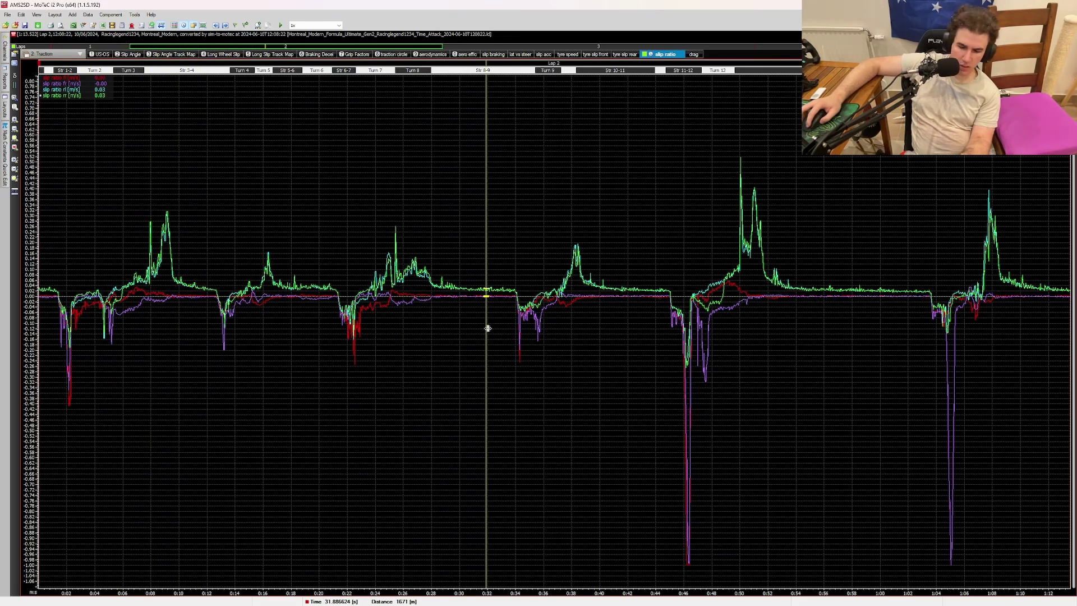
left_click(693, 55)
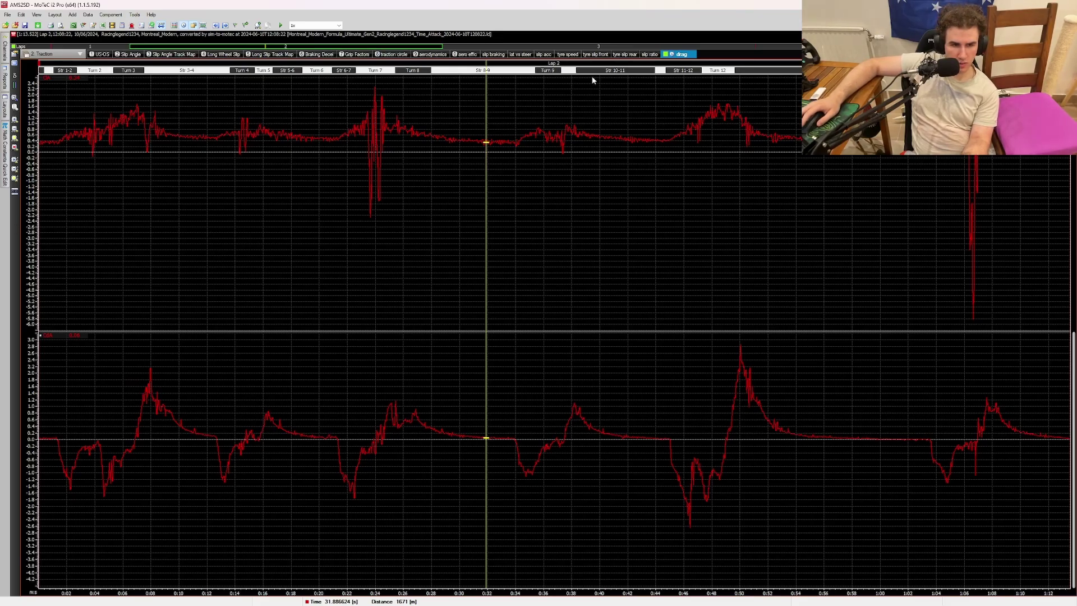
right_click(45, 335)
left_click(87, 385)
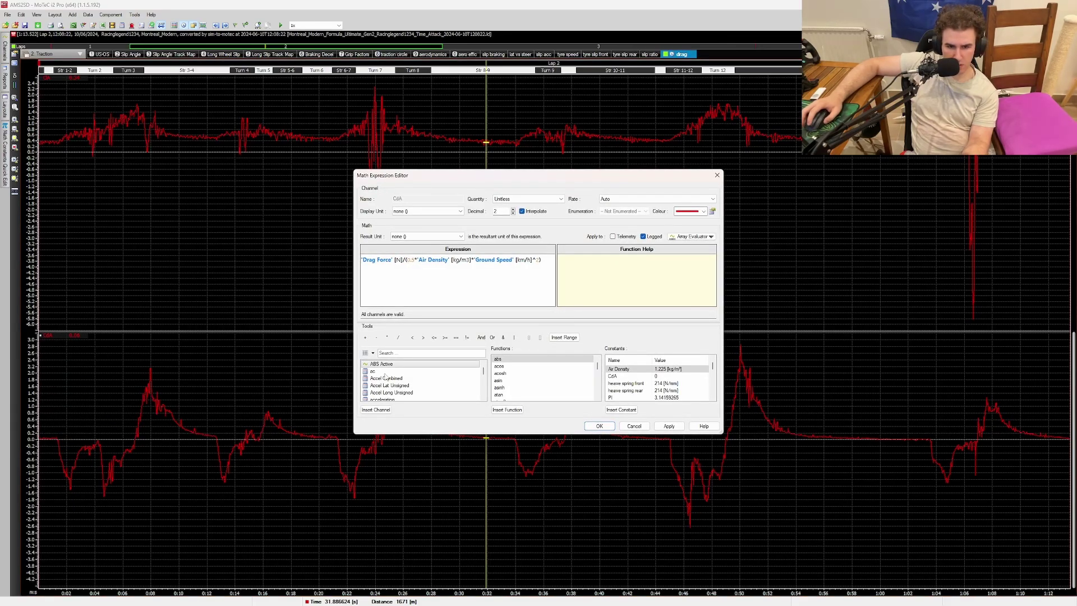
left_click(632, 427)
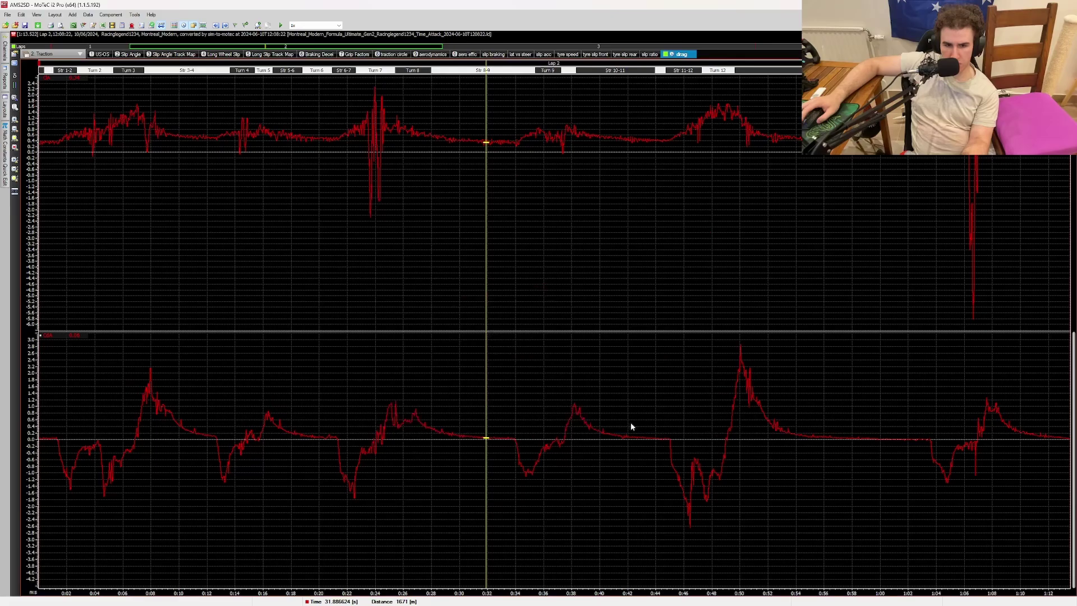
left_click_drag(224, 163, 685, 167)
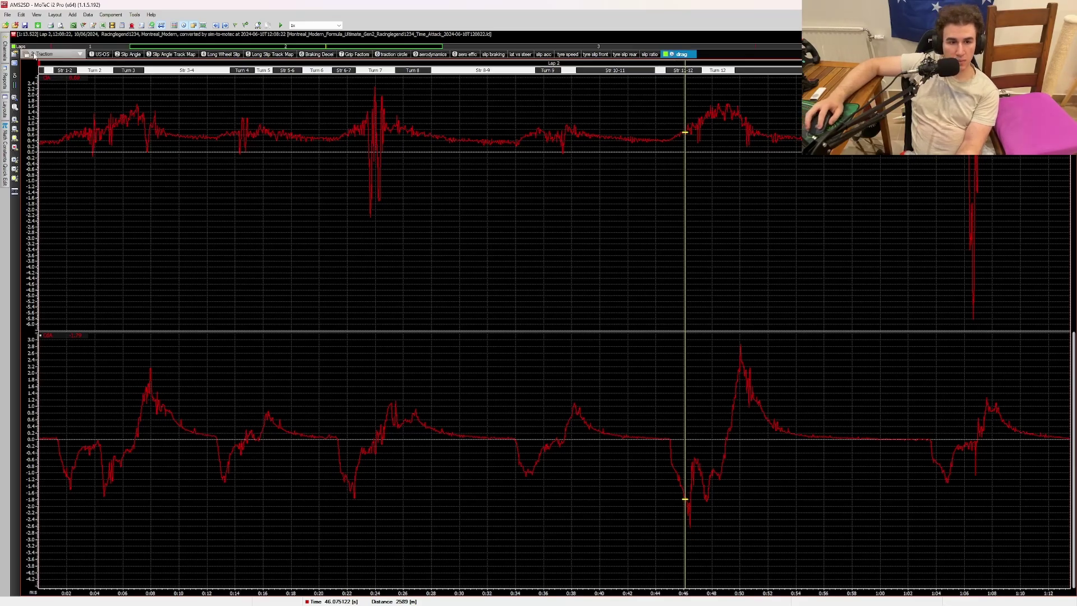
left_click(53, 53)
- Select the '3 Suspension' workbook to bring up the Damper Hist velocity histograms
left_click(40, 77)
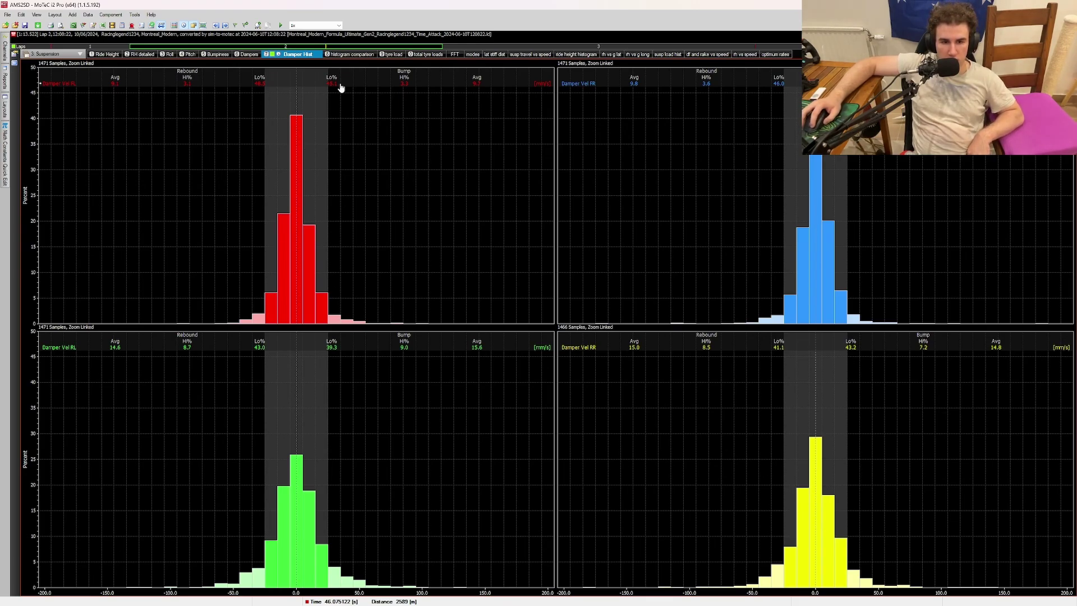
- Open the RH detailed ride height page and scrub the cursor through 0:20, 0:23 and 0:44
left_click(110, 55)
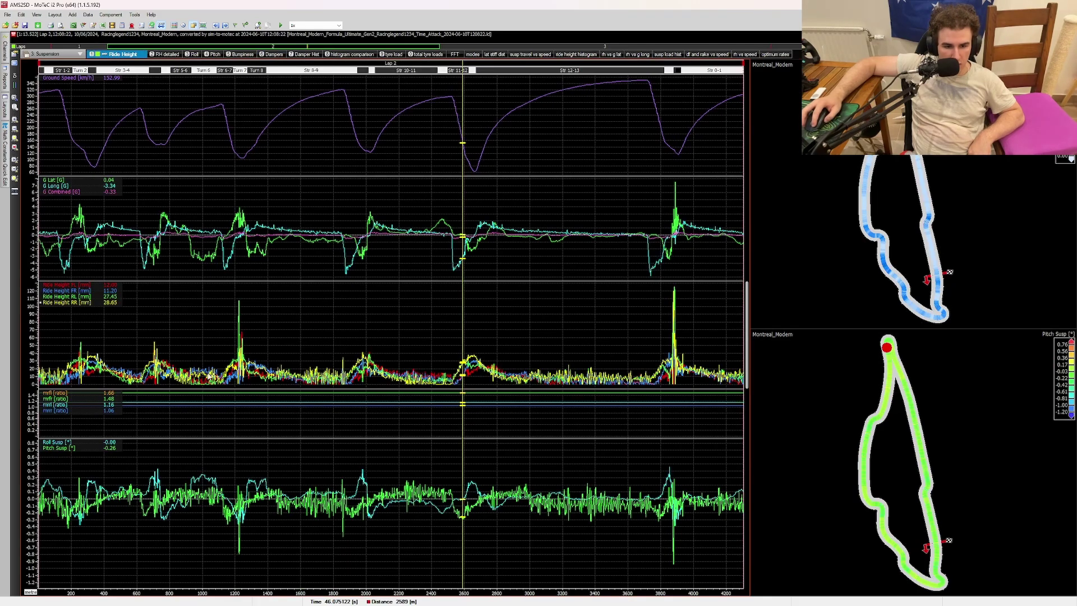
left_click(164, 54)
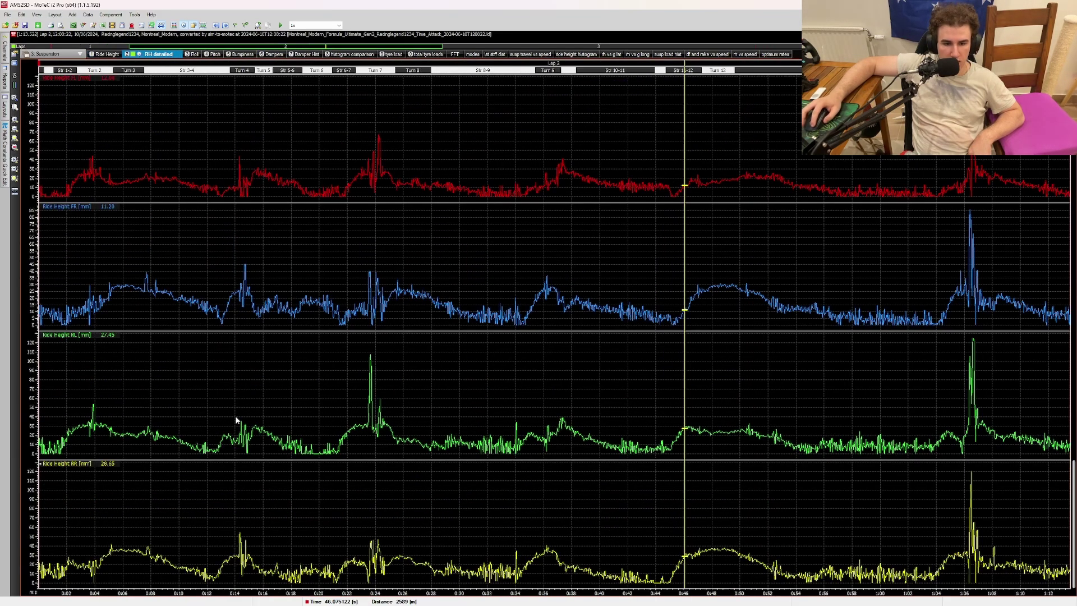
left_click_drag(235, 419, 317, 427)
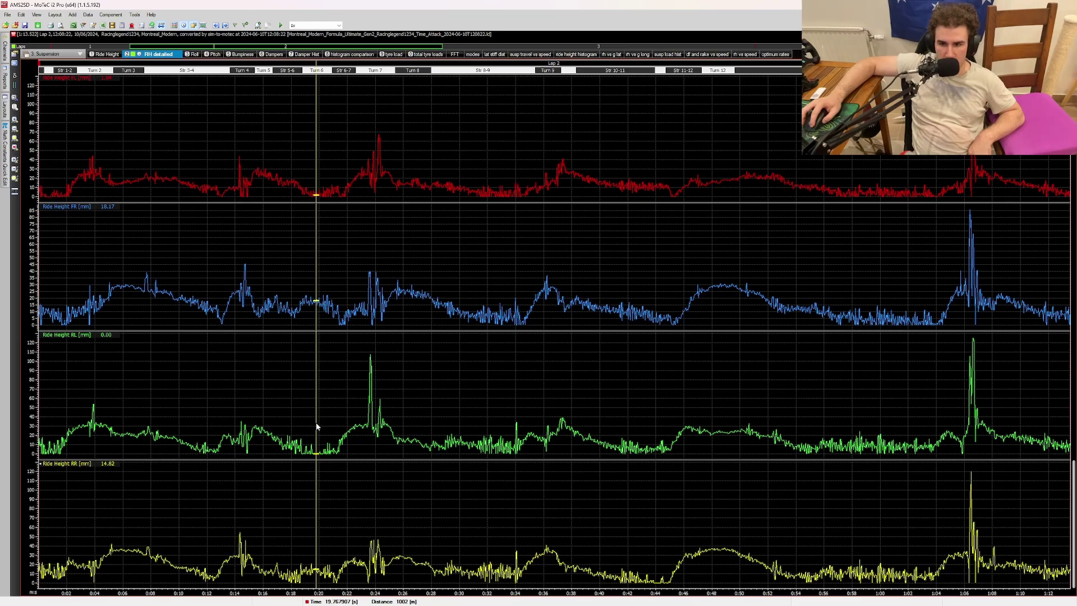
left_click_drag(316, 426, 350, 392)
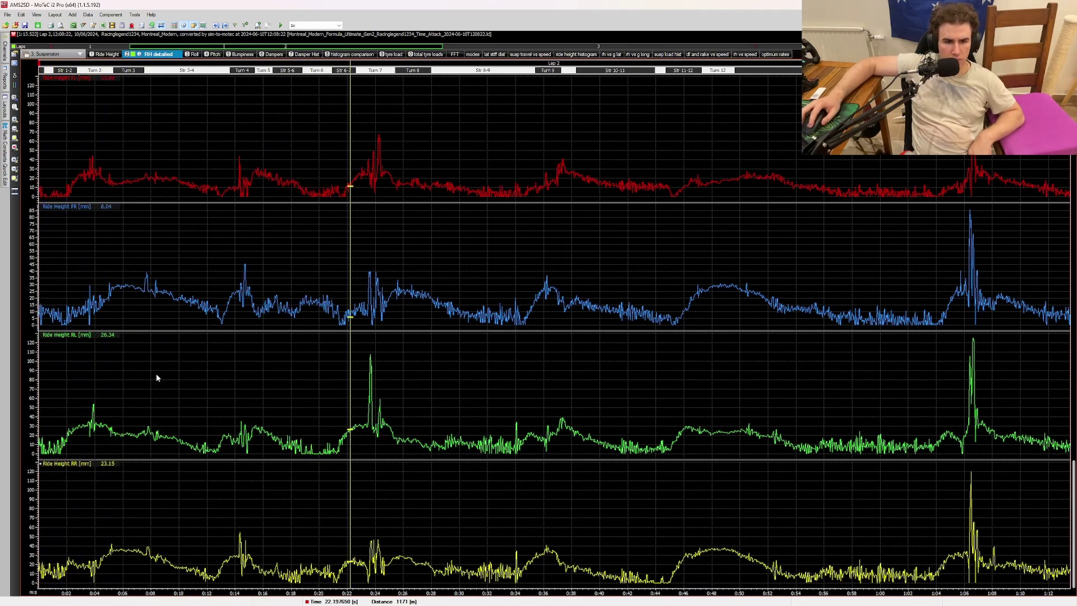
left_click_drag(327, 446, 824, 452)
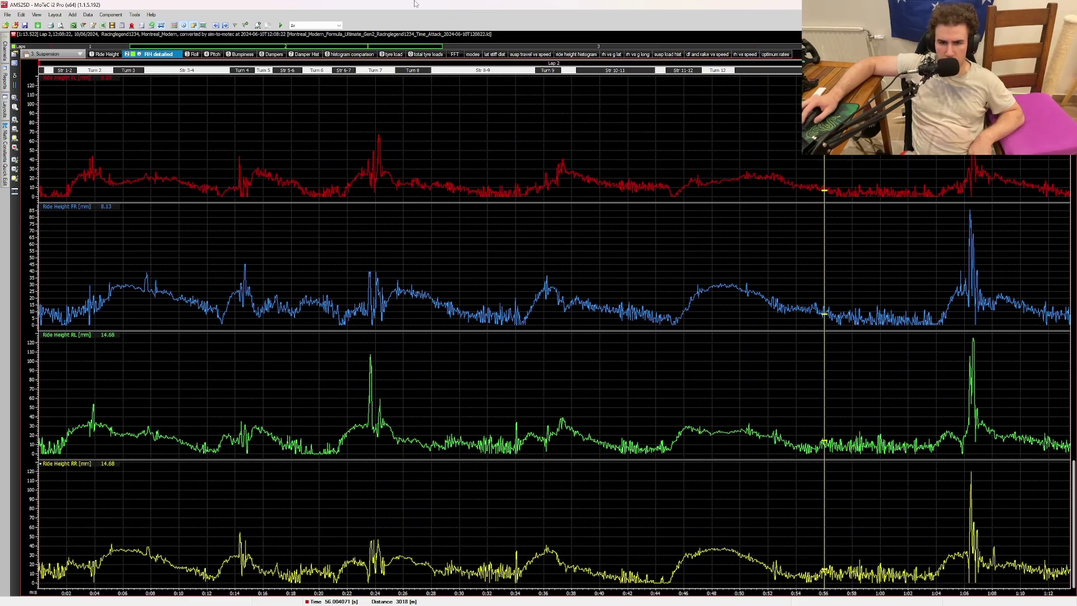
- Pass through Roll to the Pitch worksheet and move the lap cursor to an earlier point
left_click(190, 54)
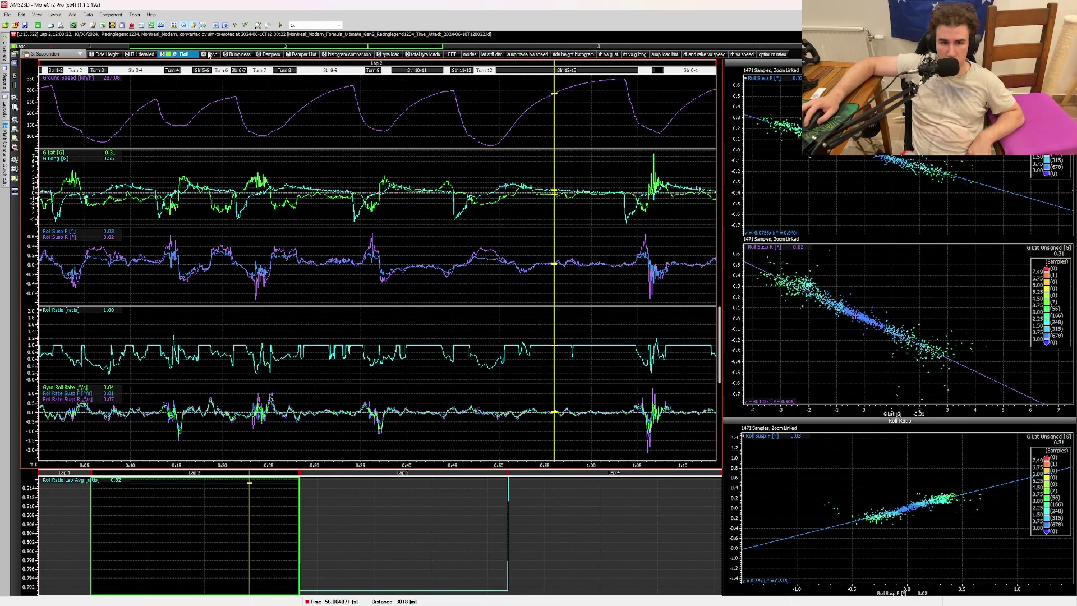
left_click(209, 55)
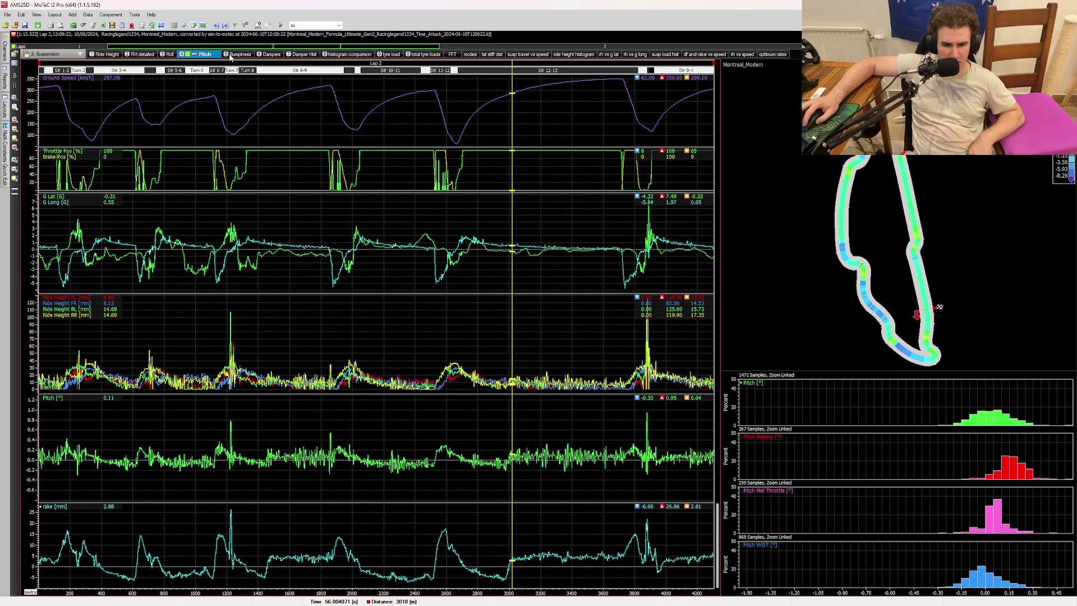
left_click_drag(374, 566, 247, 568)
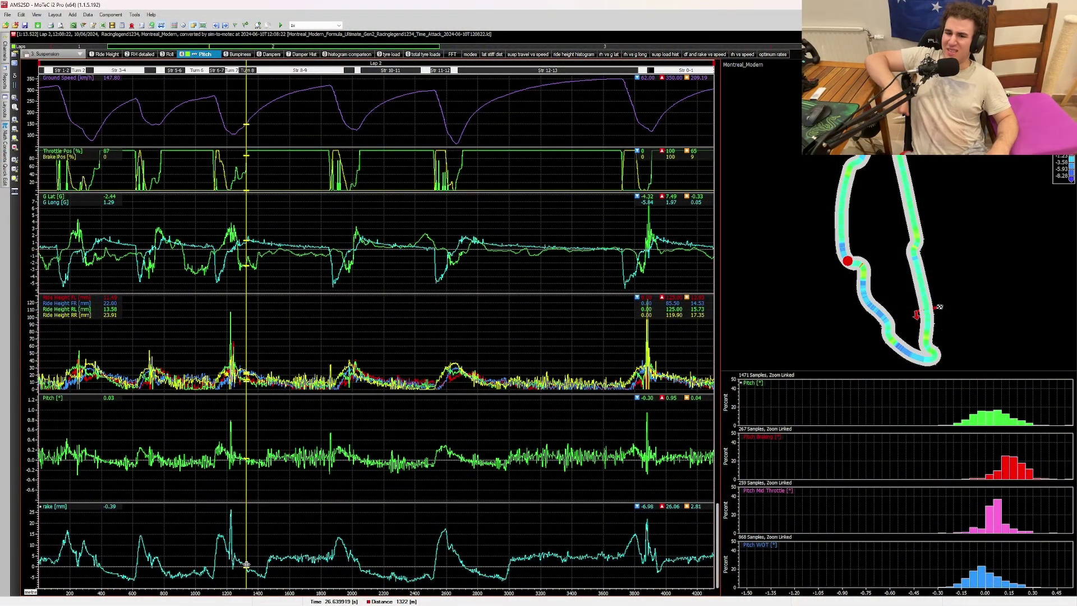
left_click_drag(246, 566, 604, 551)
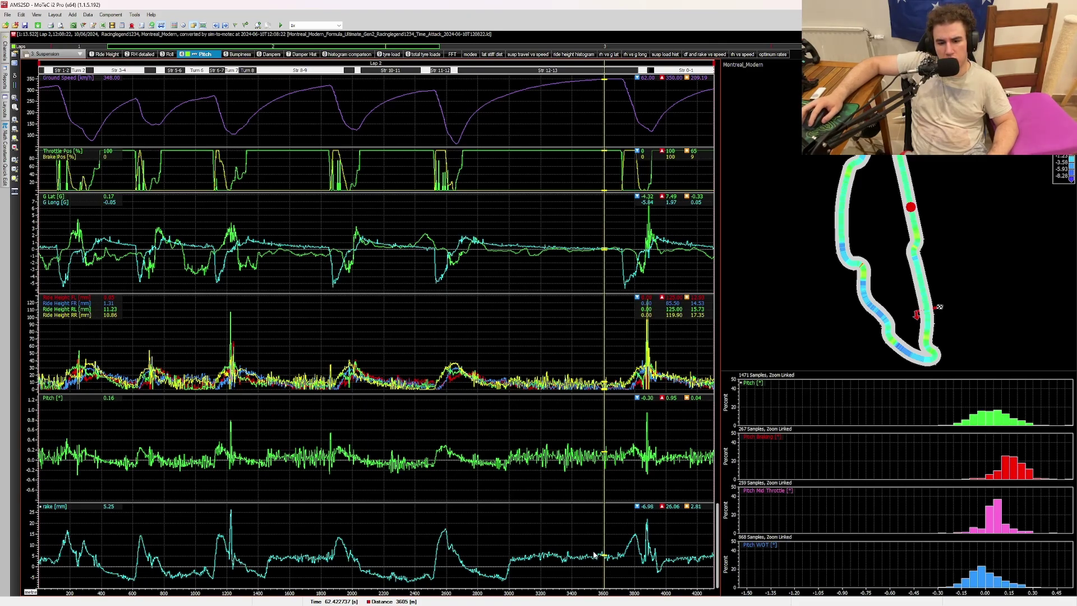
left_click_drag(594, 554, 491, 583)
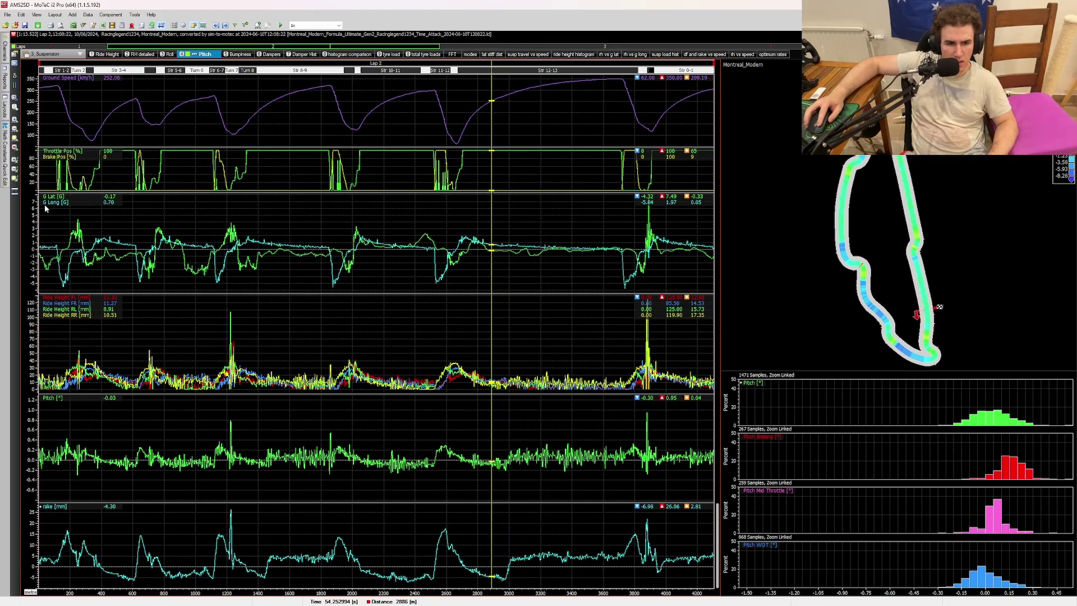
left_click_drag(501, 546, 545, 544)
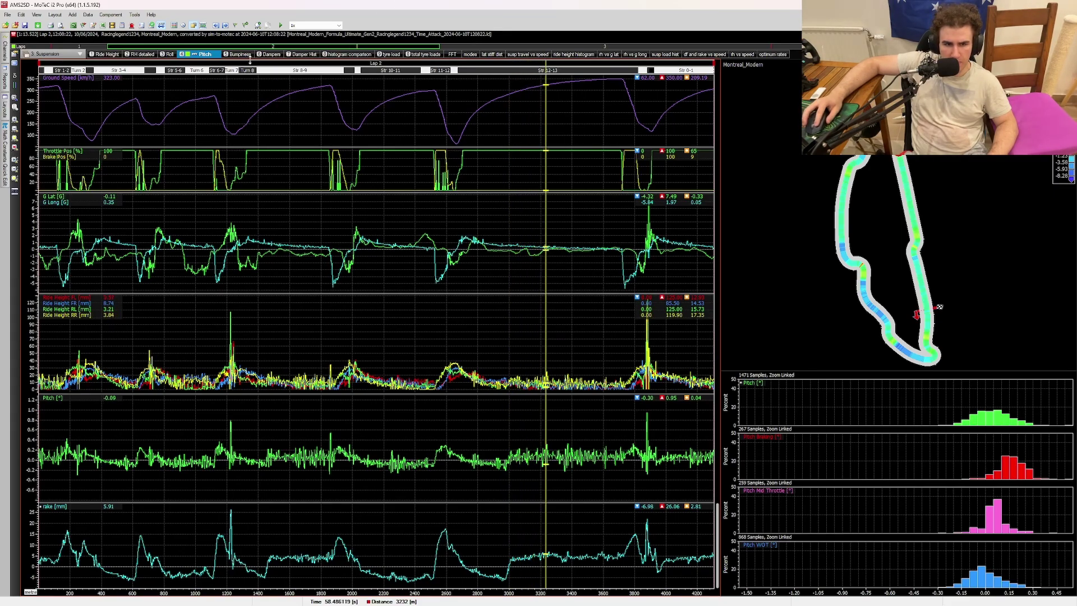
- Flip through the Bumpiness, damper histogram, tyre load, FFT and pitch/heave/roll mode worksheets
left_click(241, 55)
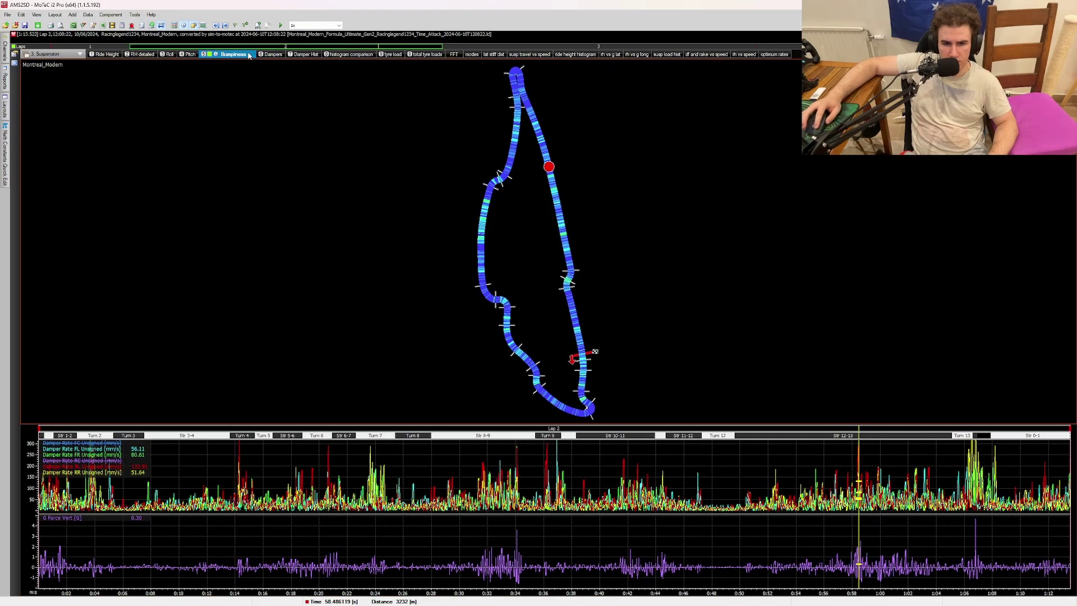
left_click(274, 55)
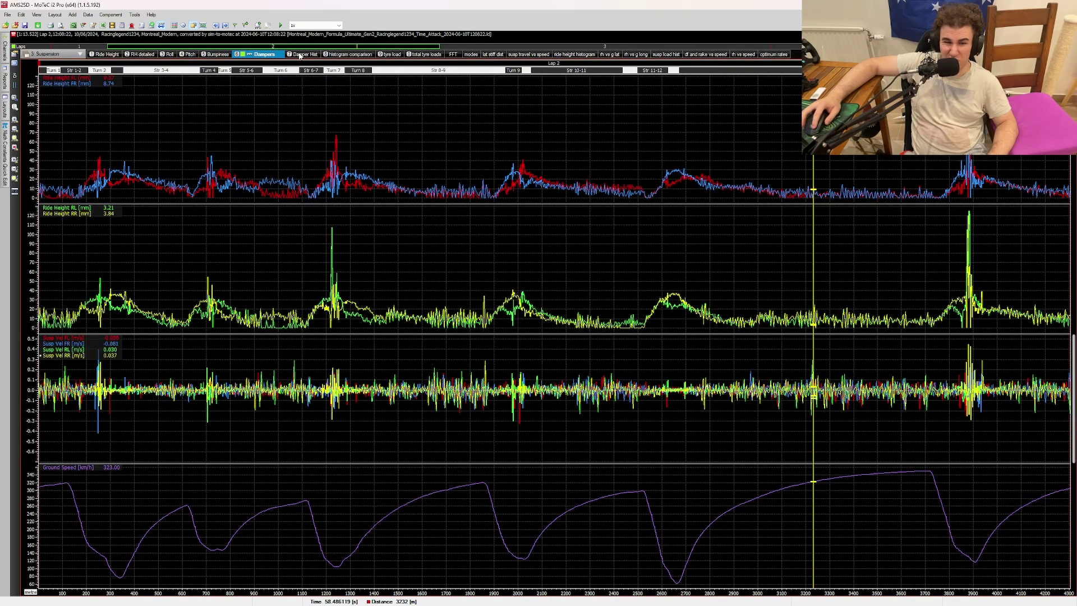
left_click(300, 55)
left_click(348, 55)
left_click(393, 55)
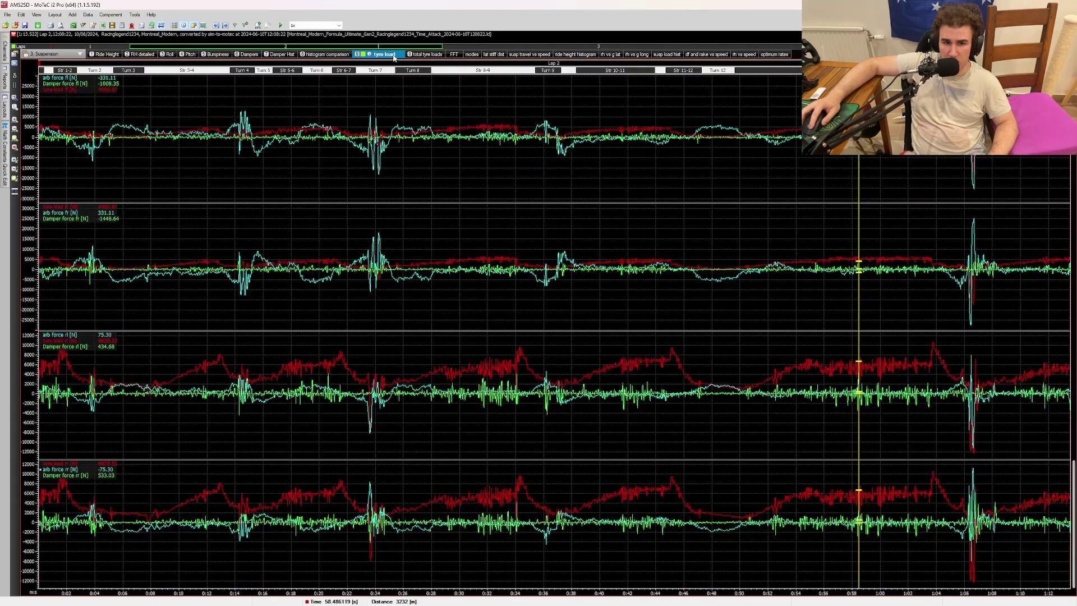
left_click(424, 54)
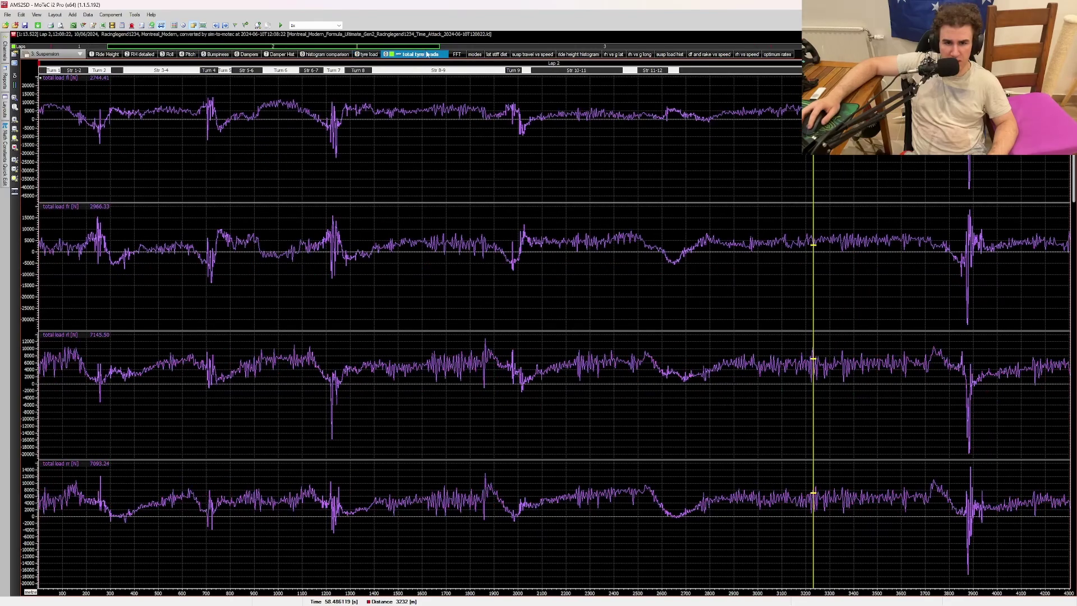
left_click(457, 55)
left_click(464, 54)
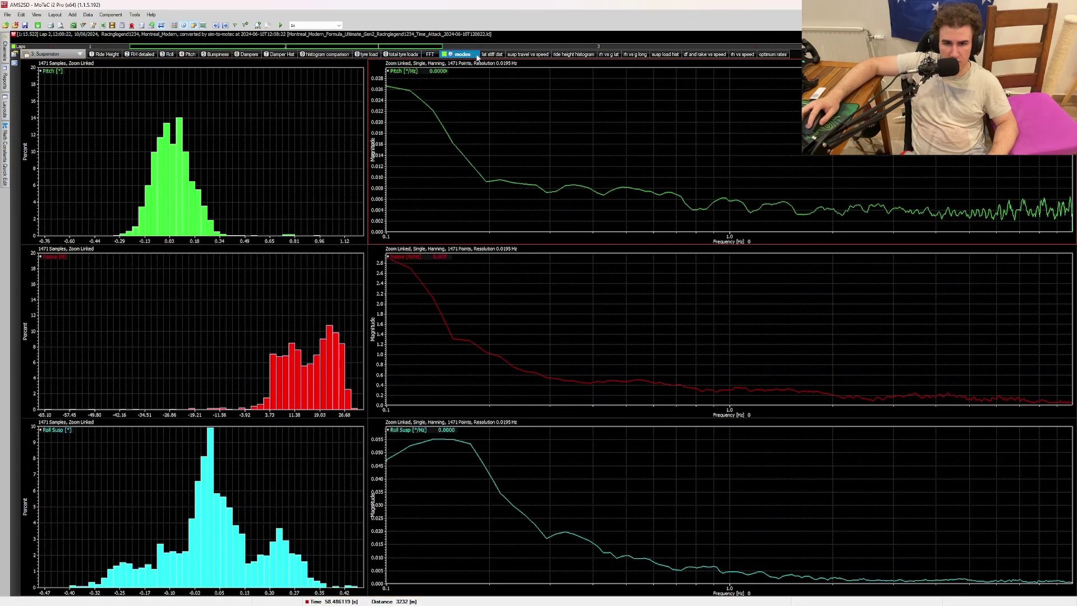
- Continue through the stiffness, travel-versus-speed, ride height and load histogram views to downforce and rake
left_click(491, 55)
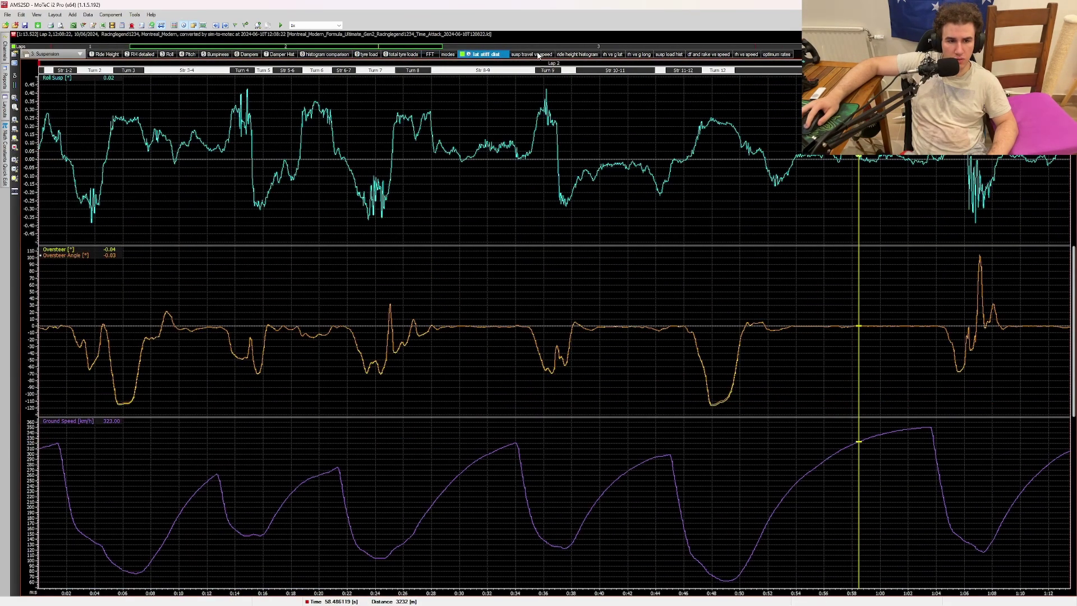
left_click(543, 55)
left_click(563, 55)
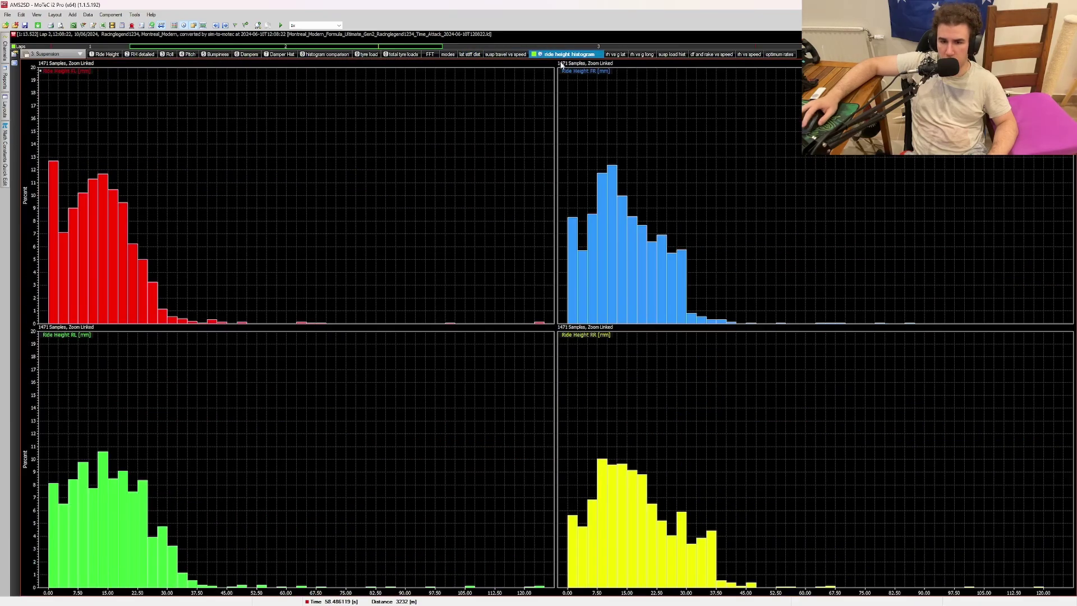
left_click(626, 56)
left_click(643, 57)
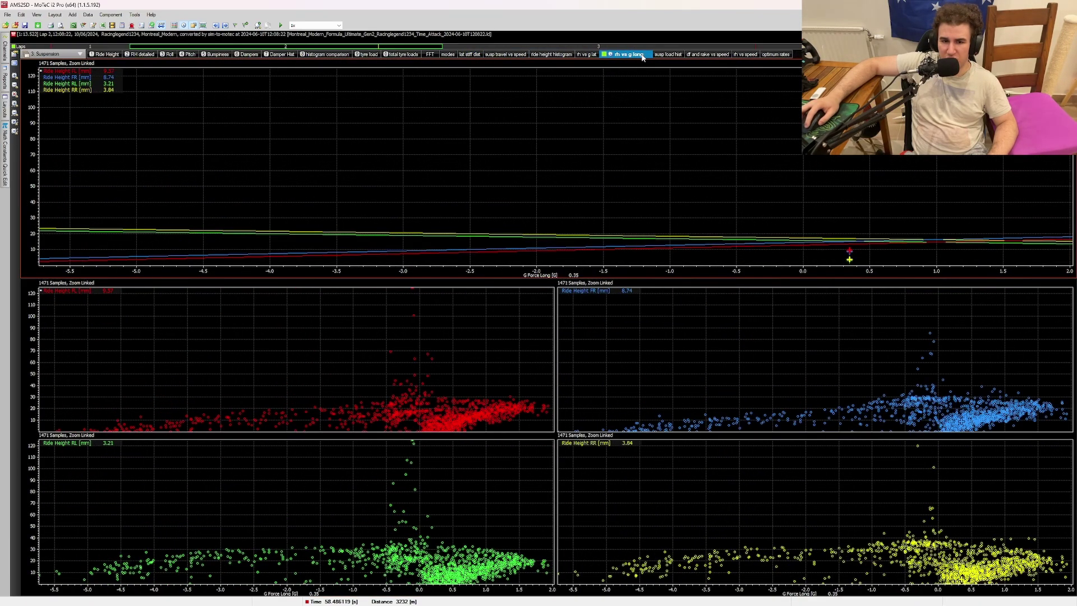
left_click(668, 56)
left_click(690, 56)
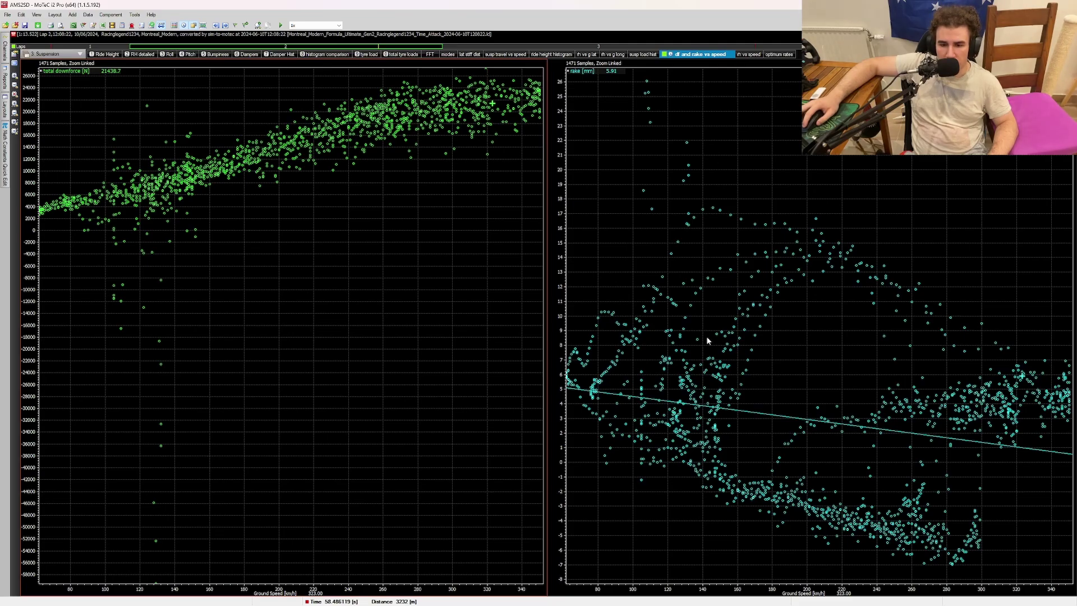
- Read rake values at two scatter points, then view ride height versus speed and optimum rates
left_click(808, 511)
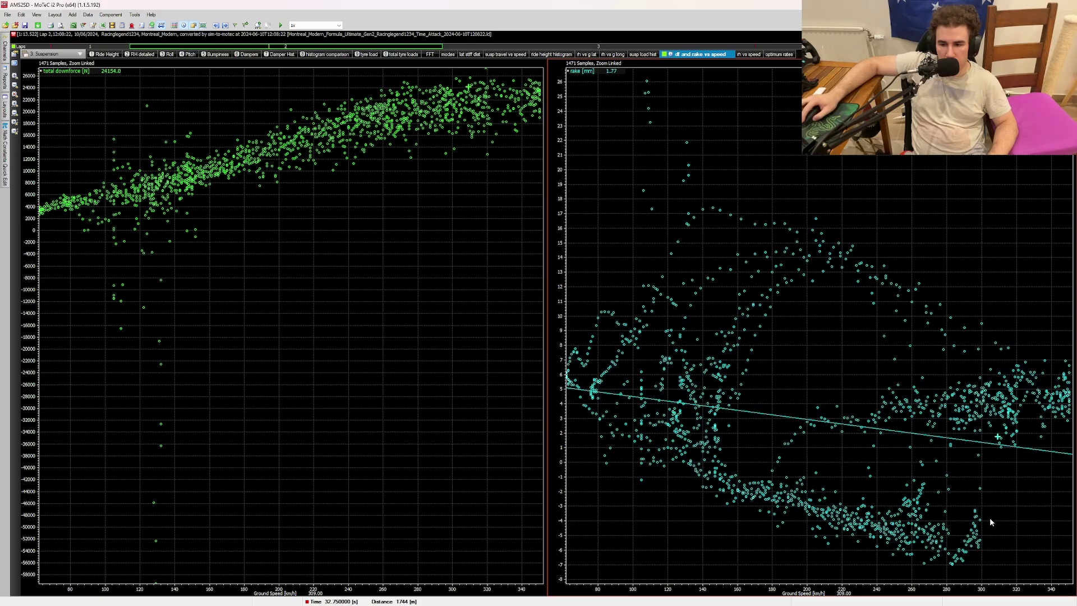
left_click(932, 536)
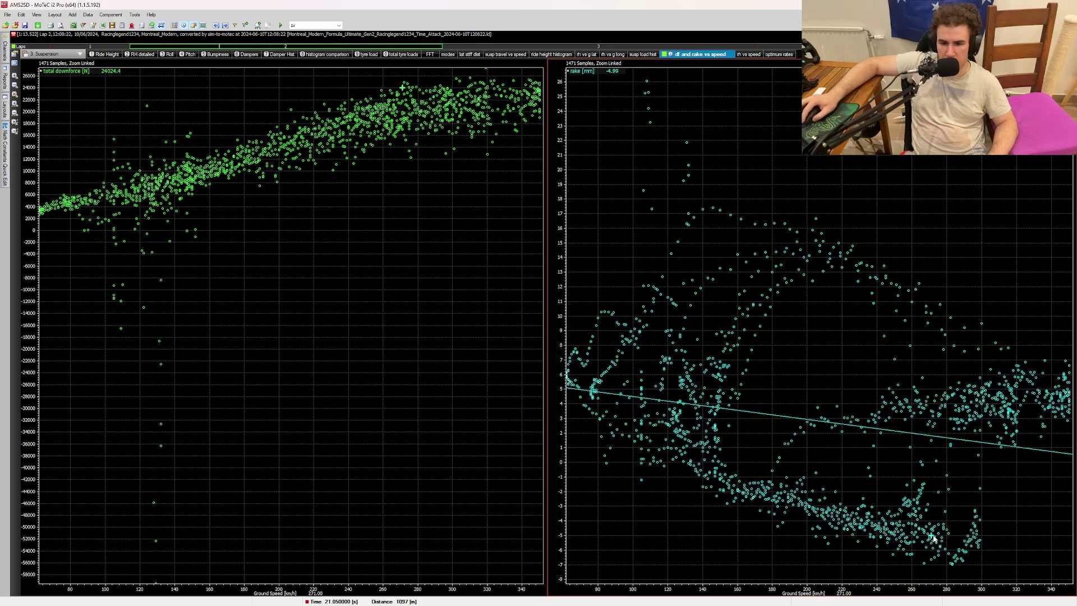
left_click(754, 56)
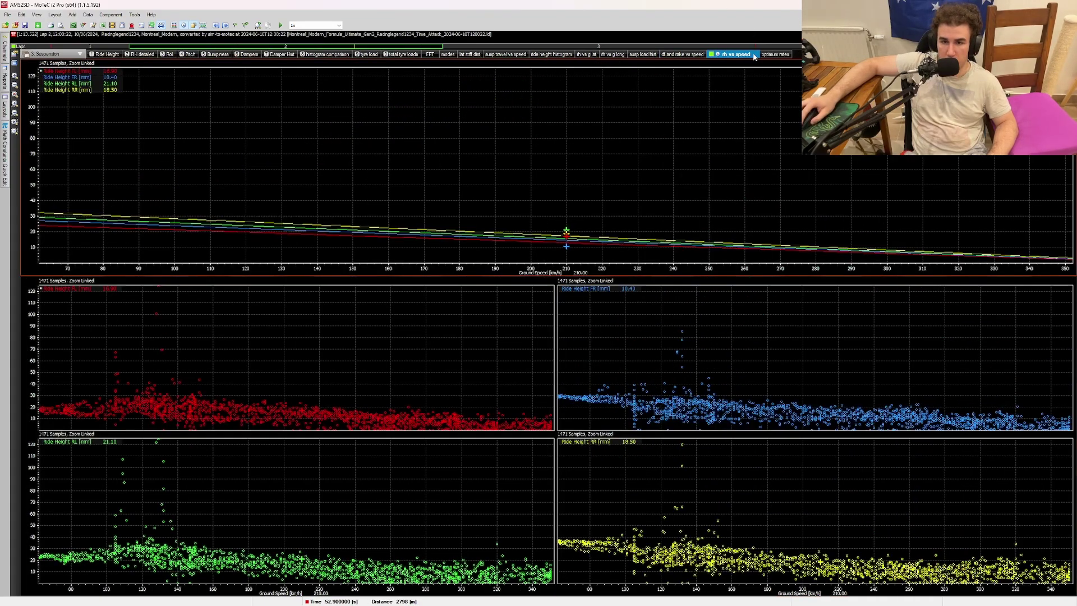
left_click(770, 56)
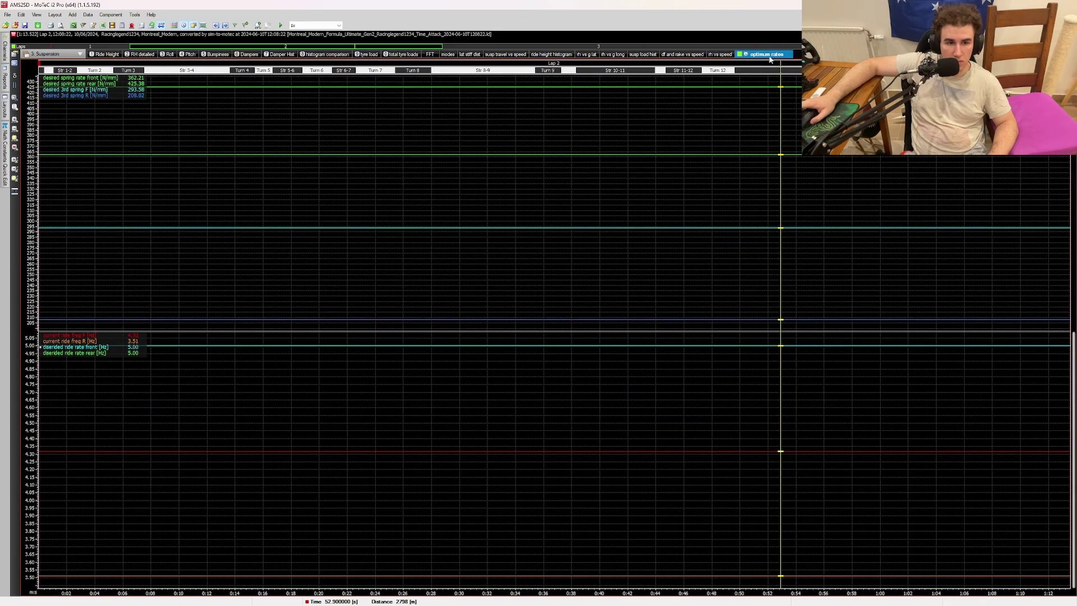
- Switch to the 4. Tires workbook and move the Temp Detailed cursor later in the lap
left_click(35, 53)
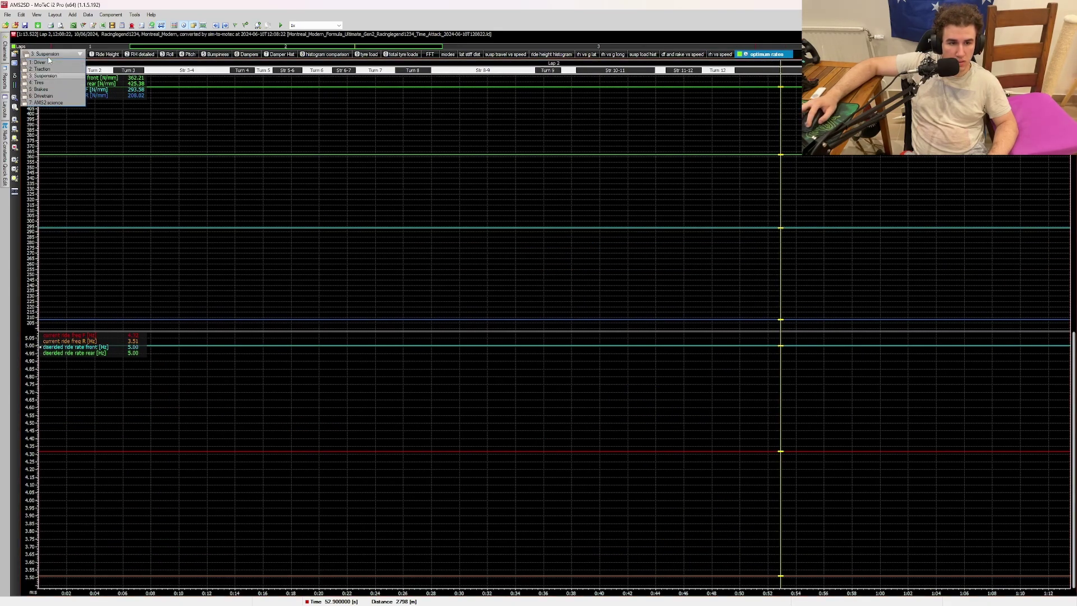
left_click(53, 87)
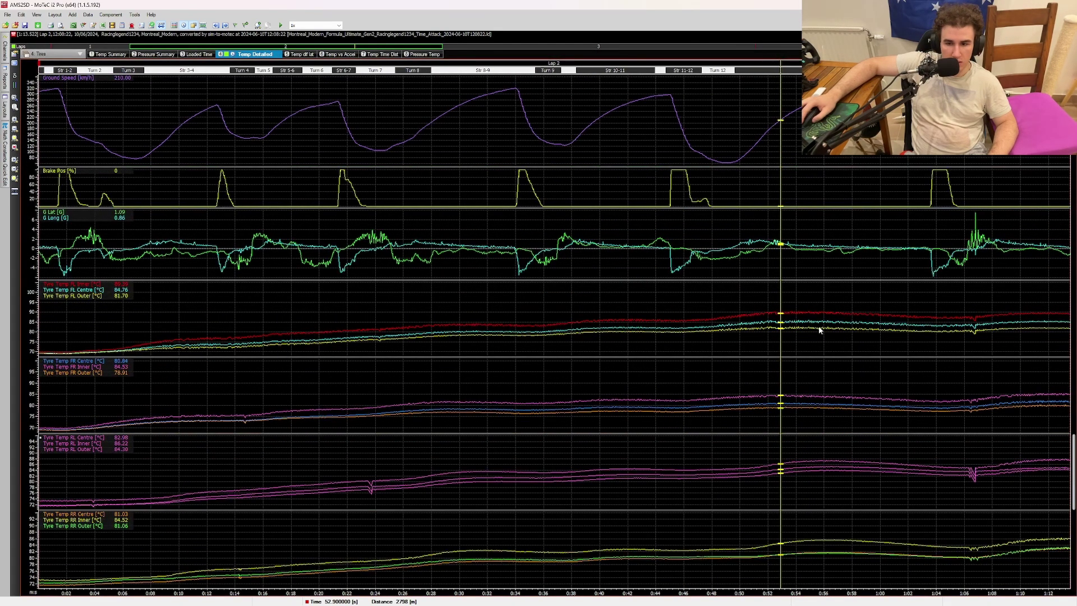
left_click_drag(919, 336, 1036, 348)
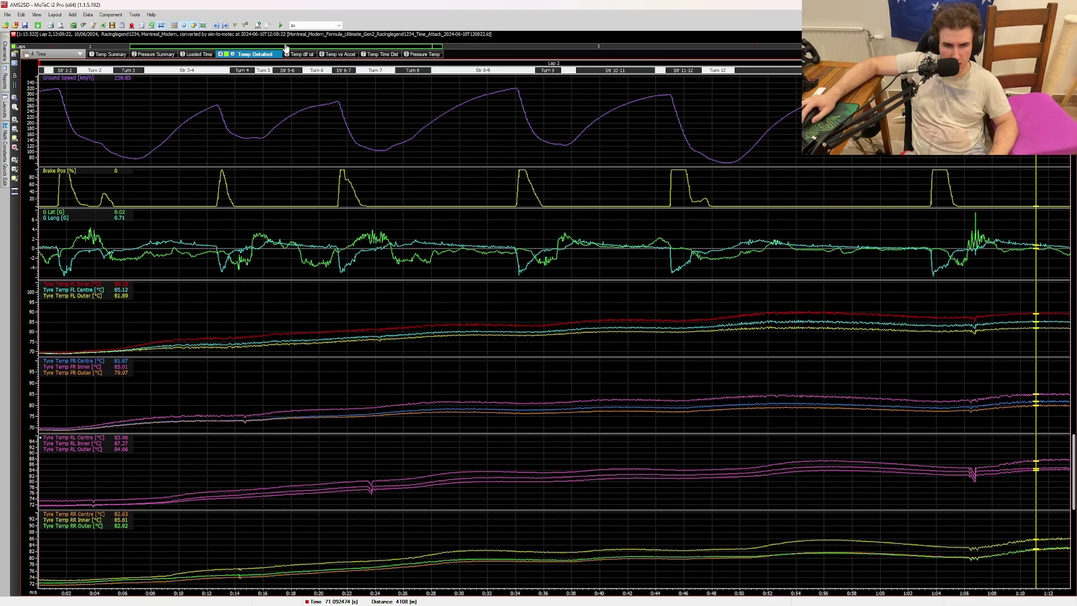
- Review tread temperature differences, temperature versus acceleration, temperature histograms and pressure versus temperature
left_click(313, 54)
left_click(338, 54)
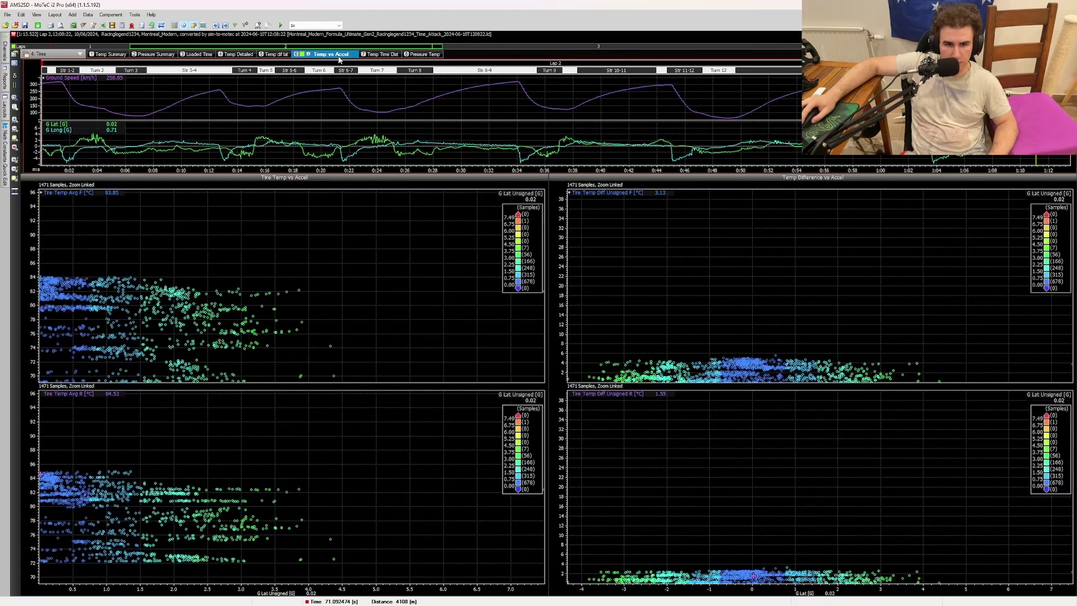
left_click(374, 54)
left_click(429, 54)
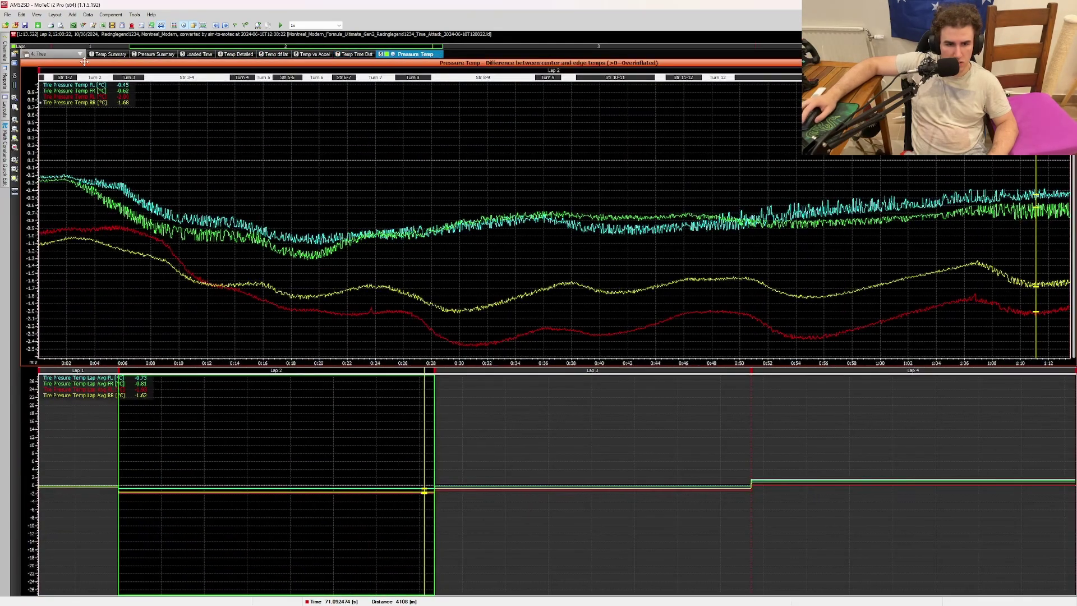
left_click(51, 54)
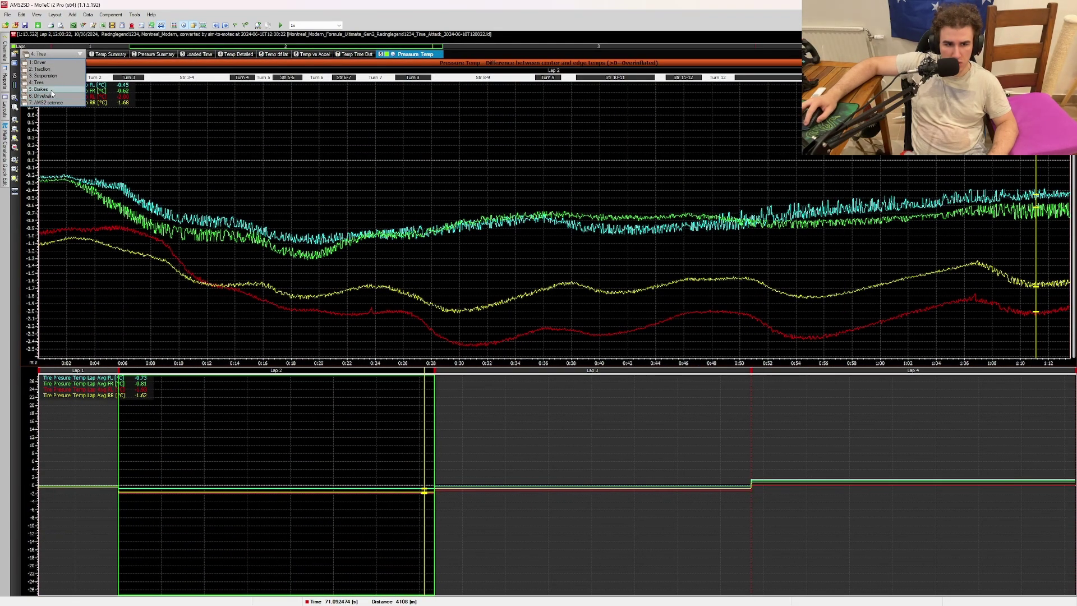
- Go through 5. Brakes to the 6. Drivetrain test worksheet and move the cursor early in the lap
left_click(45, 89)
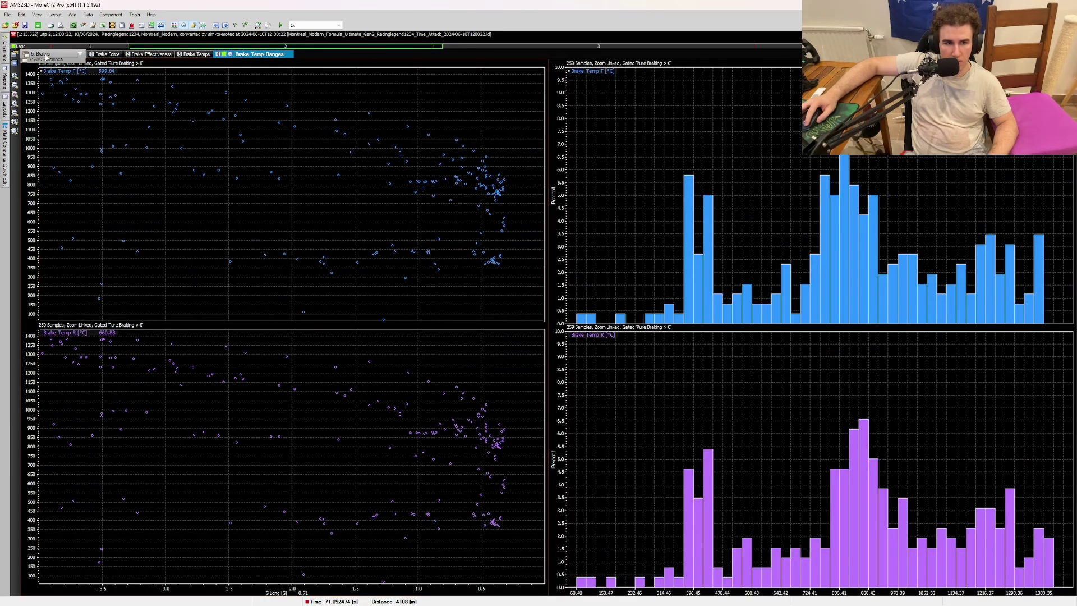
left_click(56, 53)
left_click(51, 97)
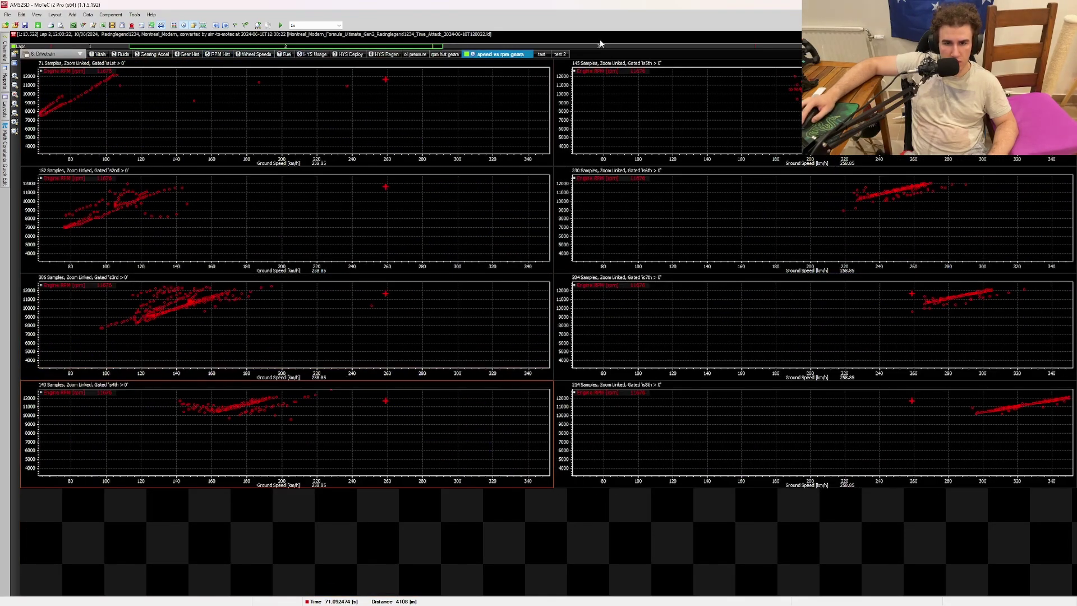
left_click(539, 55)
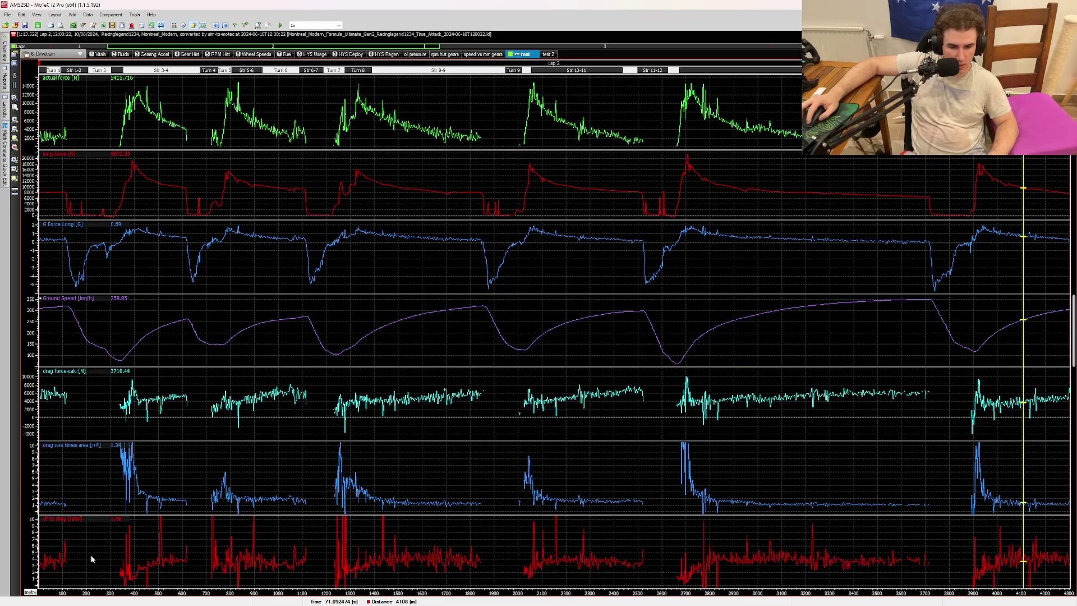
left_click_drag(102, 558, 169, 555)
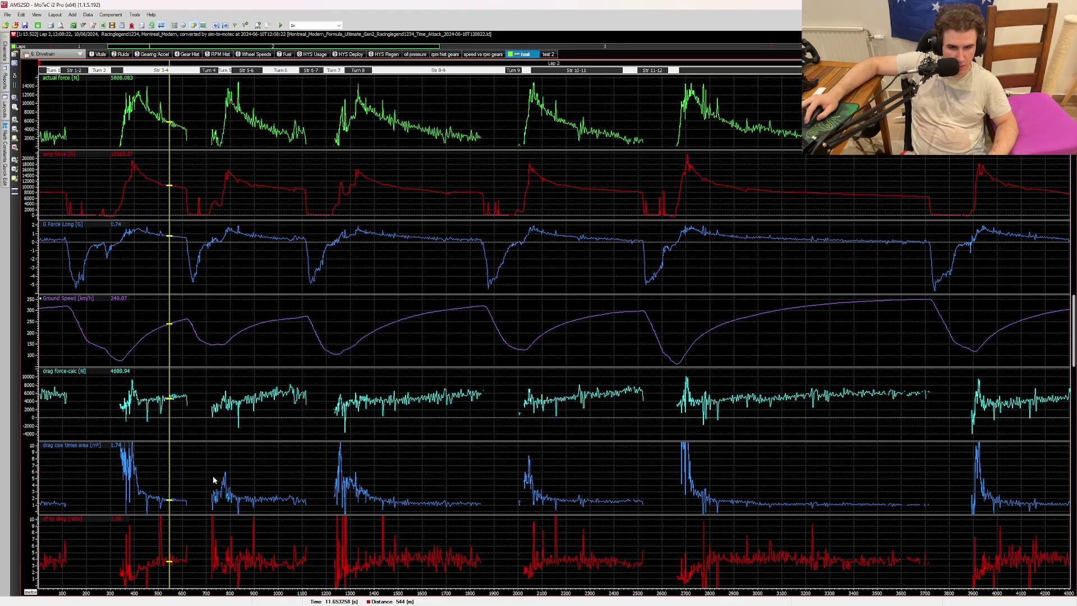
- Check drag ratio versus ground speed on test 2, then place the test cursor at the first acceleration peak
left_click(547, 55)
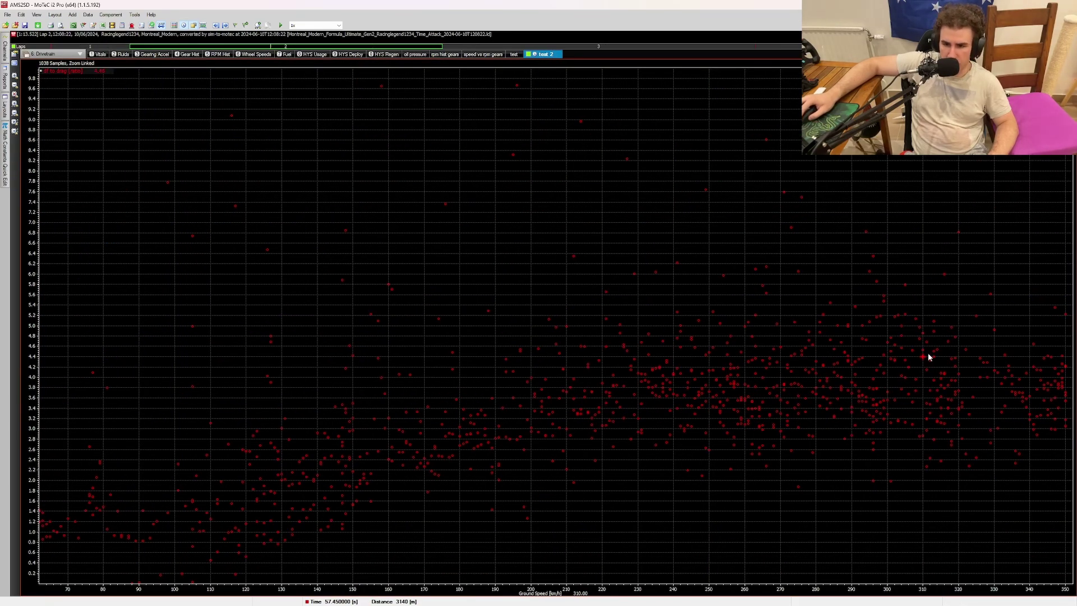
left_click(514, 55)
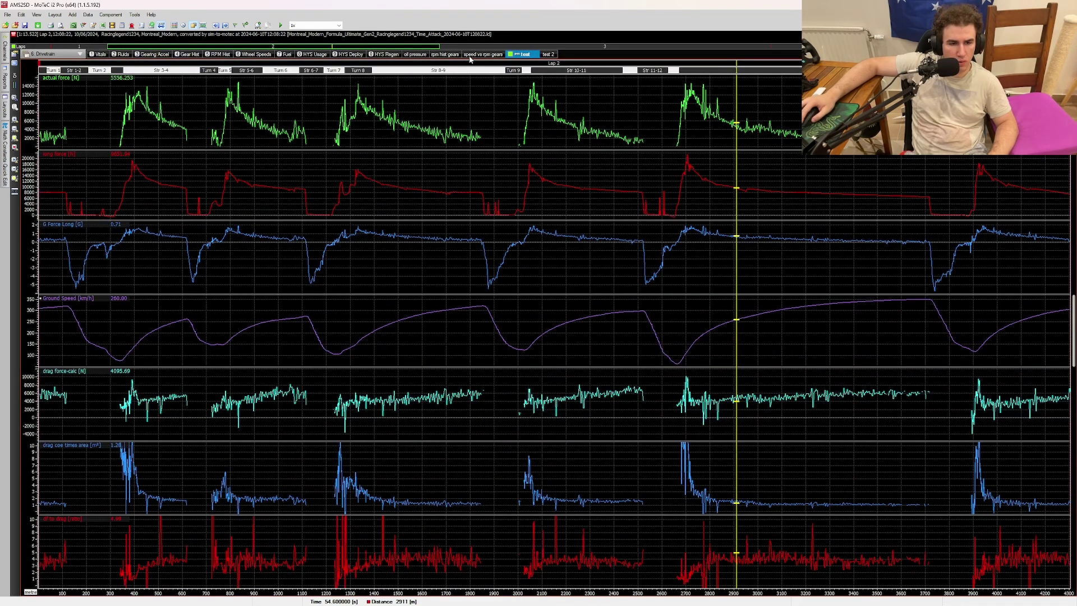
left_click_drag(79, 211, 134, 210)
left_click(56, 54)
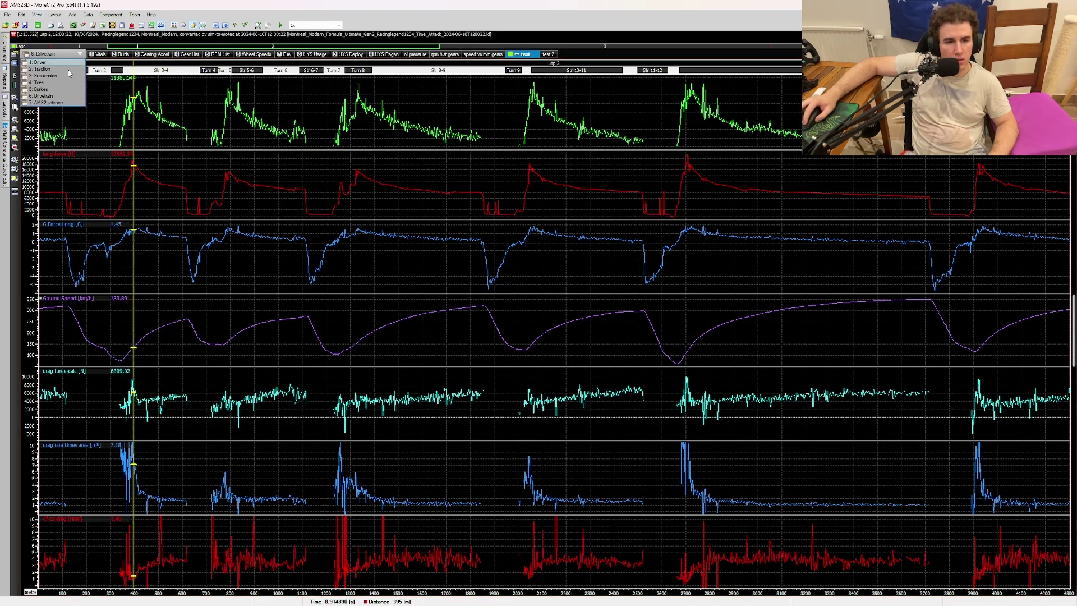
left_click(67, 97)
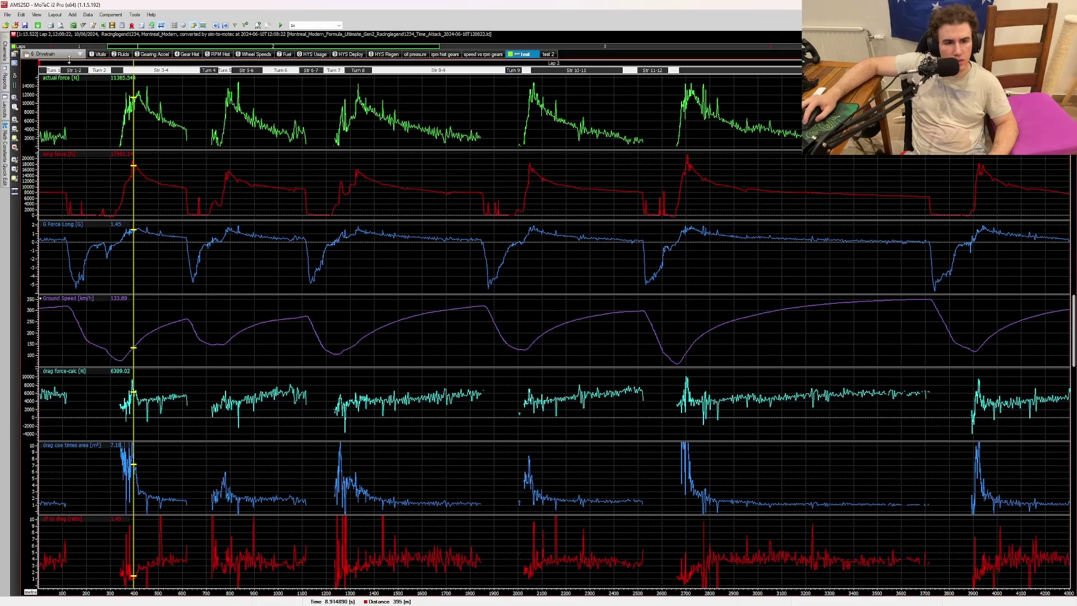
left_click(68, 58)
left_click(65, 60)
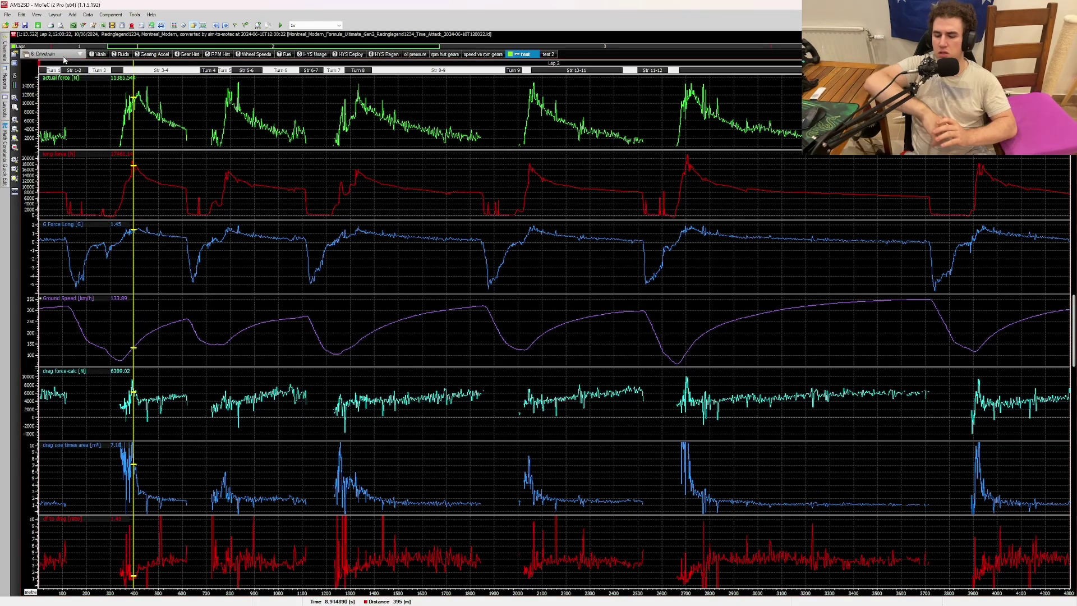